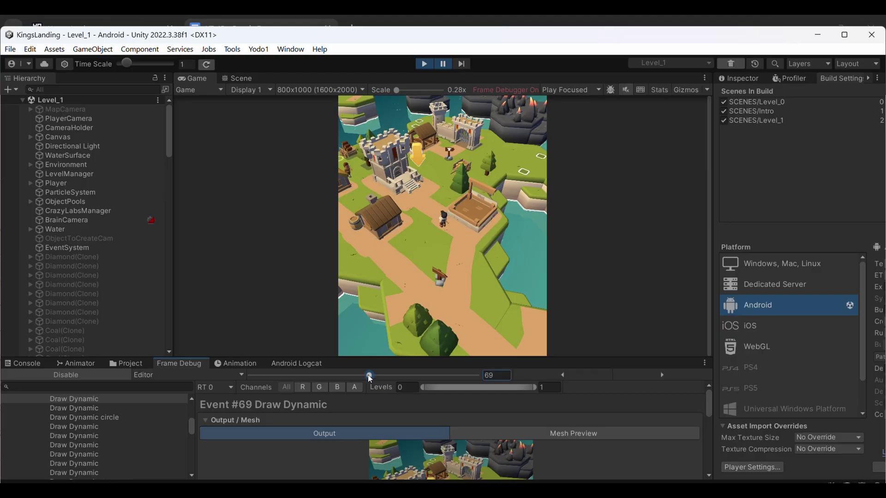
- Scrub back through draw calls, then walk the player up-left and capture that frame
left_click_drag(343, 378, 309, 378)
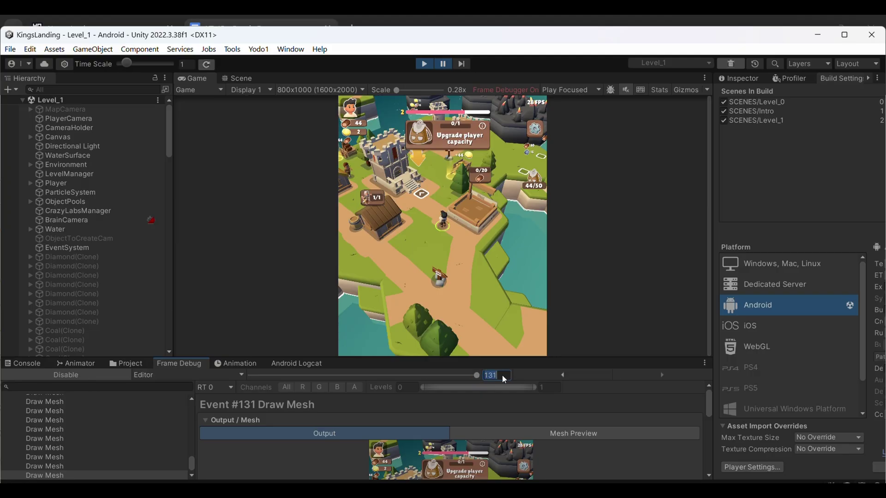
left_click(443, 64)
left_click_drag(408, 313, 313, 347)
left_click(66, 375)
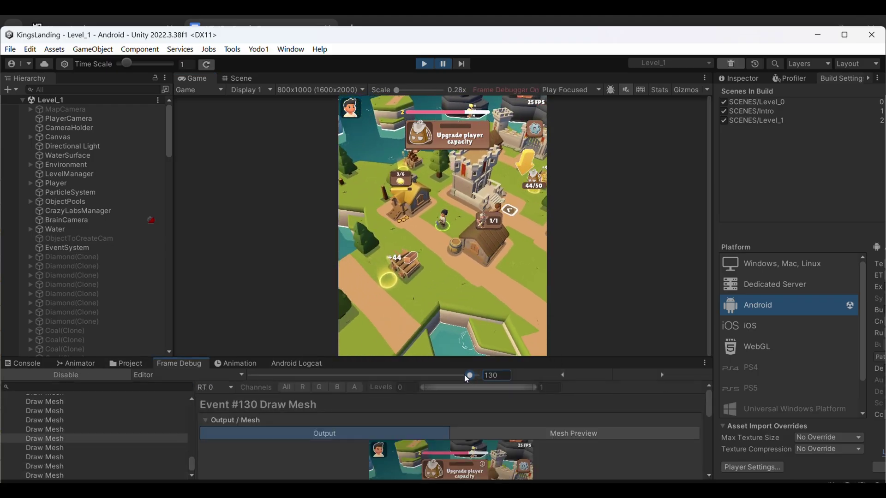
- Walk the player down-left to a new area and capture its 113 draw events
left_click(443, 64)
left_click_drag(401, 302, 323, 383)
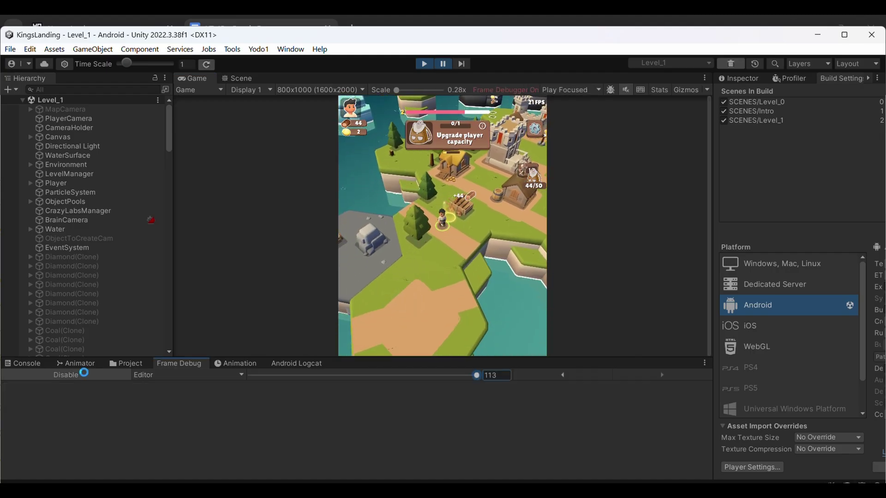
left_click(85, 376)
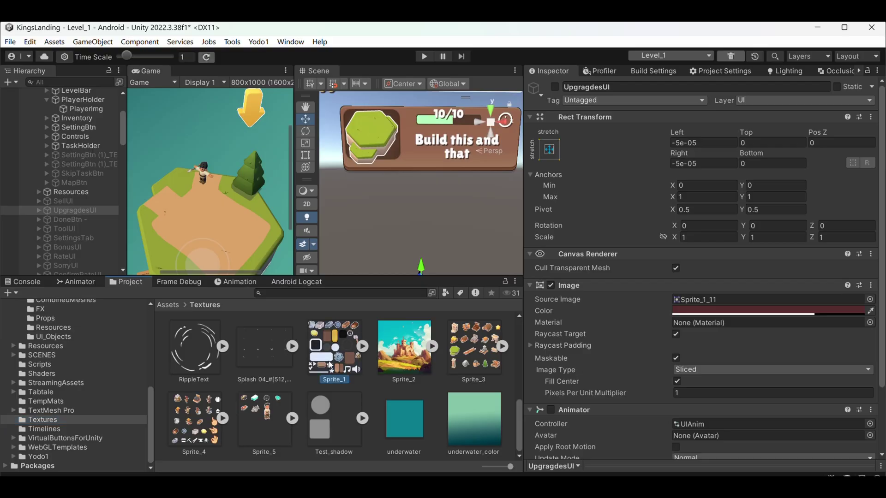
- Show Sprite_1's Texture 2D import settings and open the image in a viewer
left_click(331, 364)
double_click(330, 366)
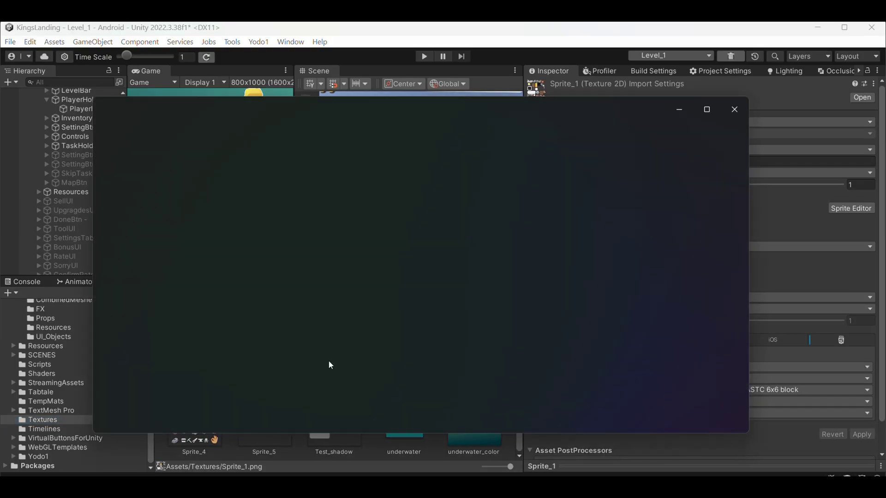
- Preview the Sprite_3, Sprite_4 and Sprite_1 sprite sheets in Photos
left_click(739, 115)
double_click(474, 346)
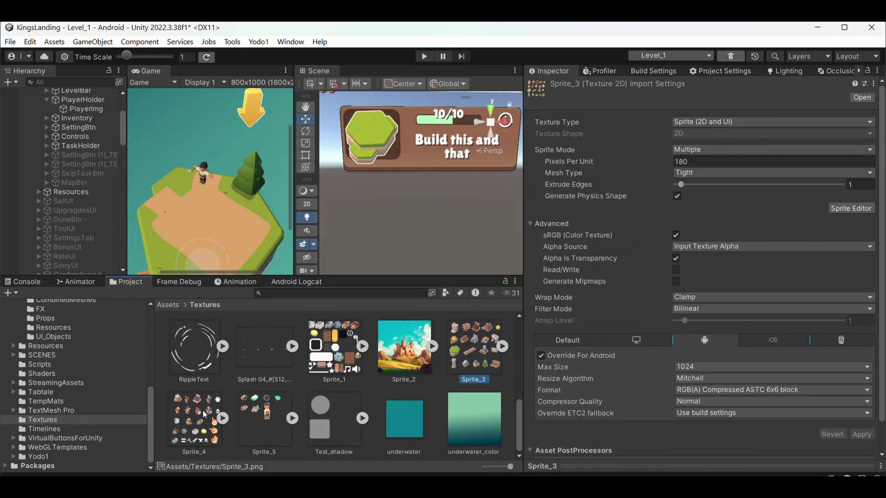
double_click(205, 414)
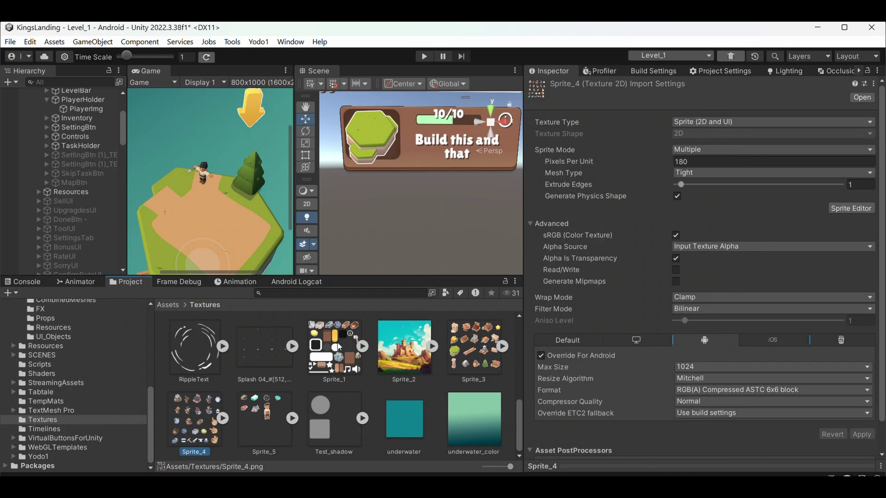
double_click(334, 346)
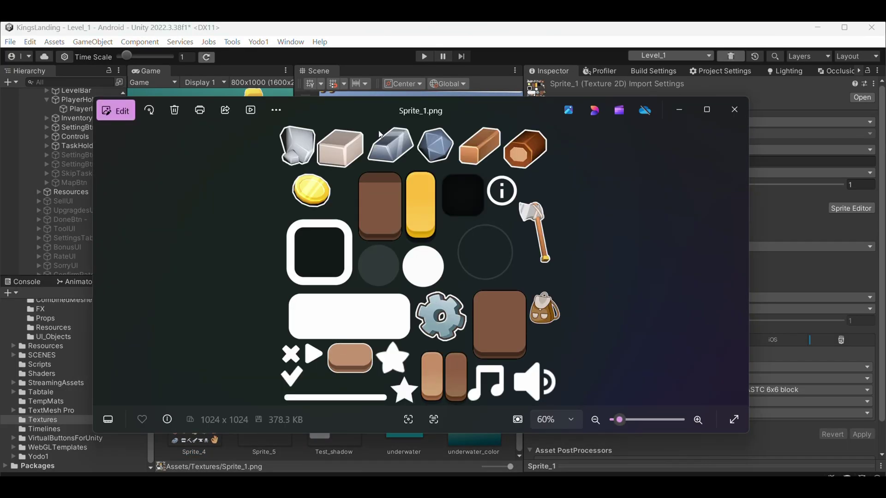
left_click(734, 109)
- Check Sprite_1's Max Size choices, leaving the setting unchanged
scroll(690, 348, "down", 2)
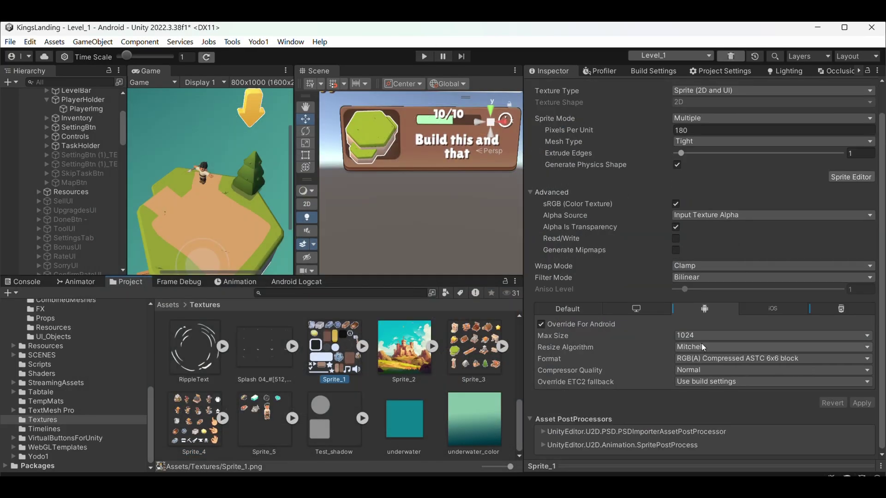
left_click(696, 336)
left_click(718, 423)
- Reveal Sprite_1 in Explorer and view its file details showing 1024 x 1024
right_click(326, 351)
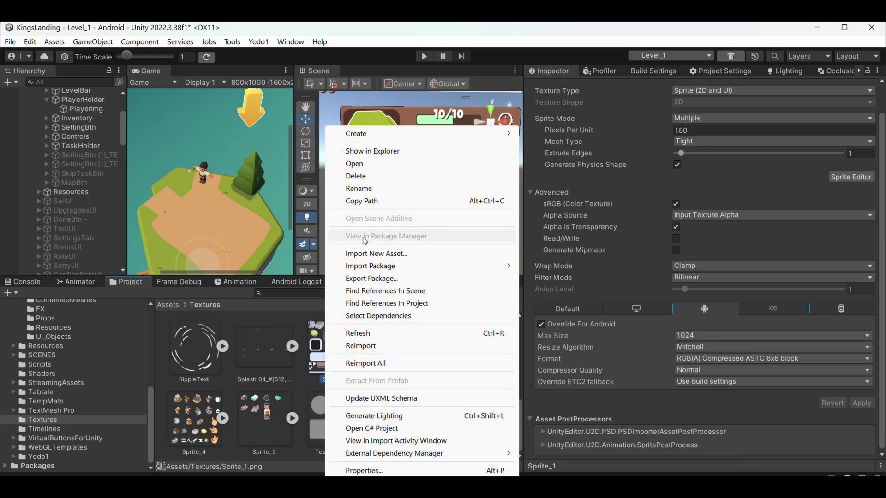
left_click(369, 149)
key("alt+Return")
left_click(378, 212)
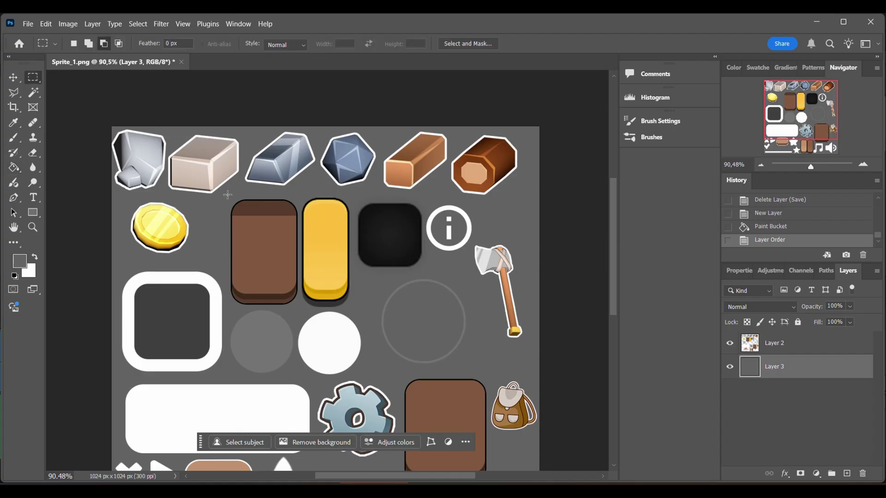
- Nudge the brown bar and move the yellow bar about 11px left
left_click_drag(297, 309, 295, 305)
key("v")
left_click_drag(262, 252, 260, 252)
left_click_drag(299, 190, 354, 308)
key("v")
left_click_drag(325, 249, 320, 249)
key("m")
key("ctrl+d")
- Select the circle beside the bars and shift it left
left_click_drag(373, 272, 468, 368)
key("v")
left_click_drag(422, 323, 409, 323)
scroll(408, 323, "down", 3)
key("m")
key("ctrl+d")
- Delete a tall strip from the brown panel and slide its right half left to close the gap
left_click_drag(433, 263, 462, 379)
key("Delete")
left_click_drag(463, 264, 489, 376)
key("v")
left_click_drag(475, 318, 446, 318)
key("m")
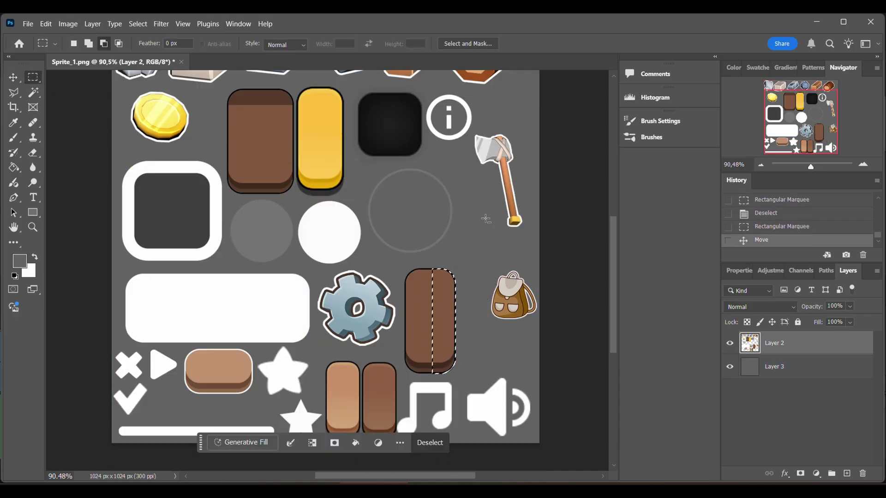
key("ctrl+d")
scroll(447, 318, "up", 3)
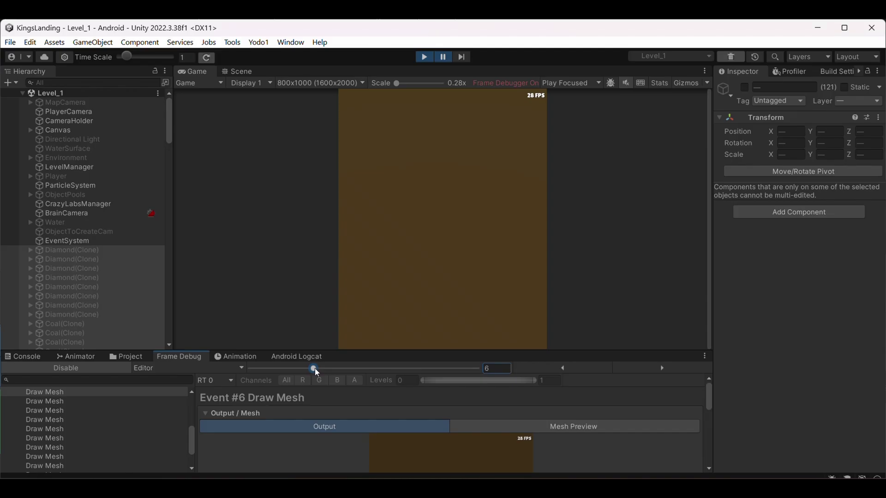
left_click_drag(316, 368, 431, 363)
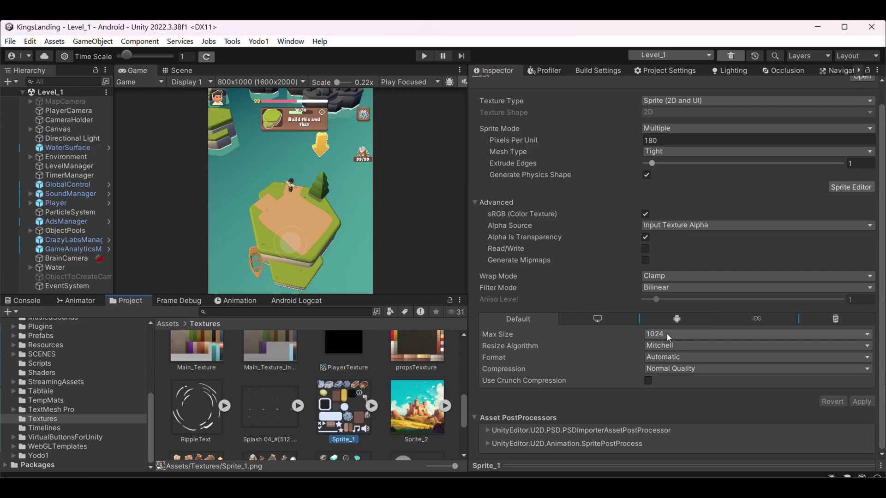
- Show Sprite_1's Android override, keeping Max Size 1024 and RGB(A) Compressed ASTC 6x6 block
left_click(660, 319)
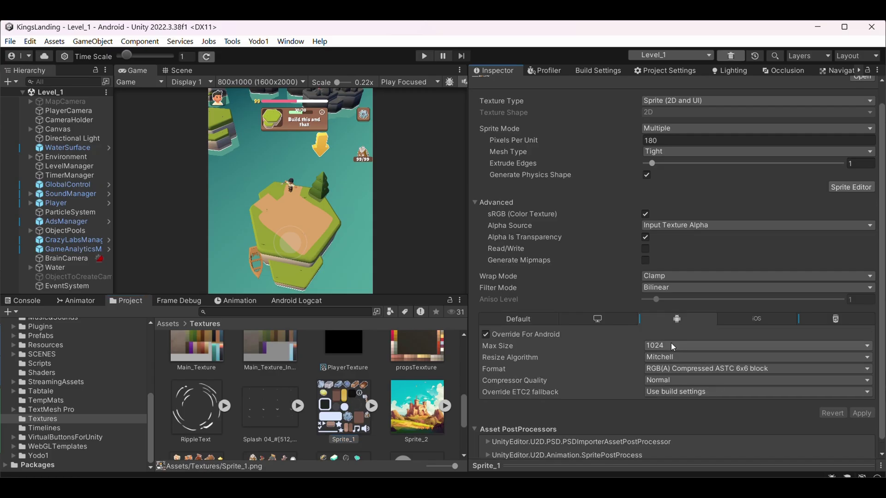
left_click(658, 345)
left_click(674, 295)
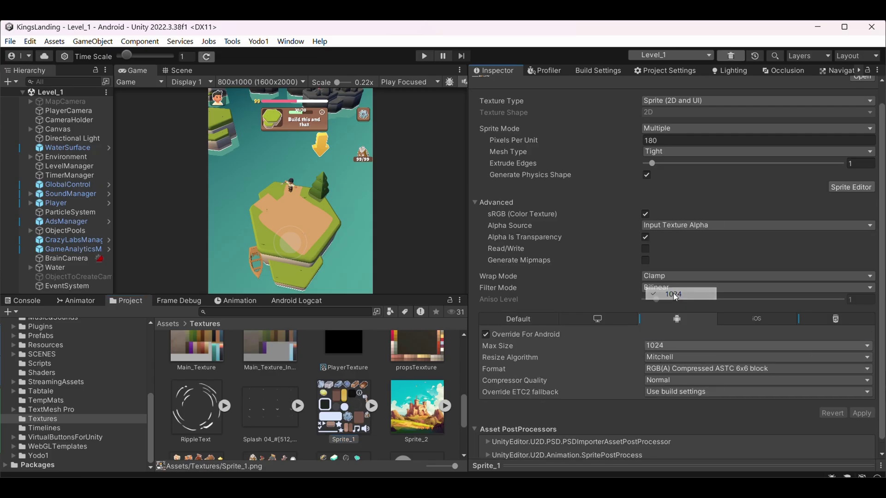
left_click(671, 369)
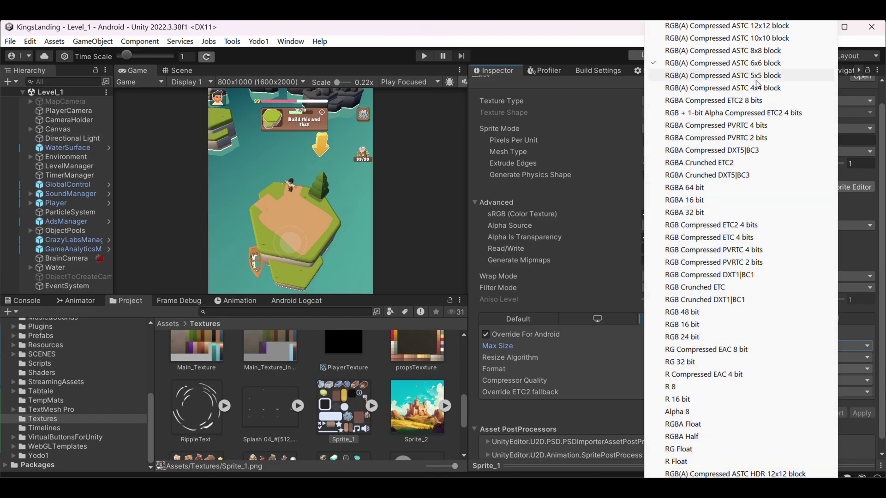
left_click(760, 64)
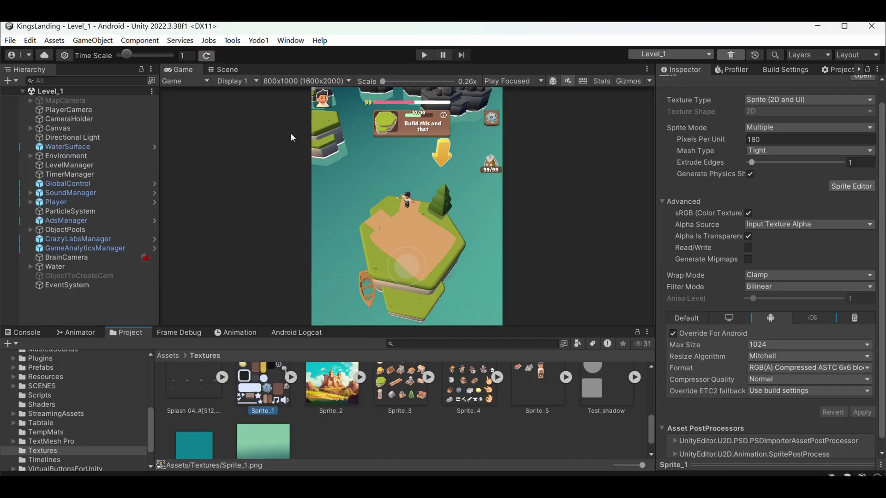
- Switch to the Scene view in perspective and orbit over the islands
left_click(225, 70)
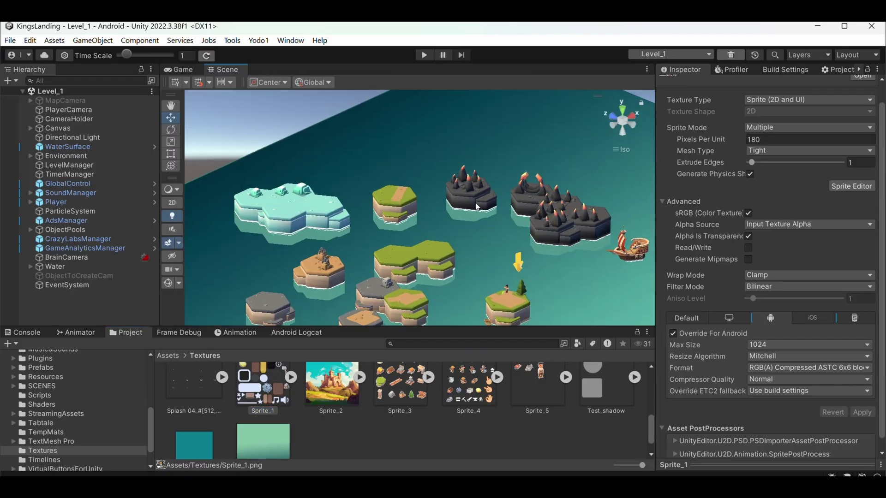
scroll(477, 206, "down", 3)
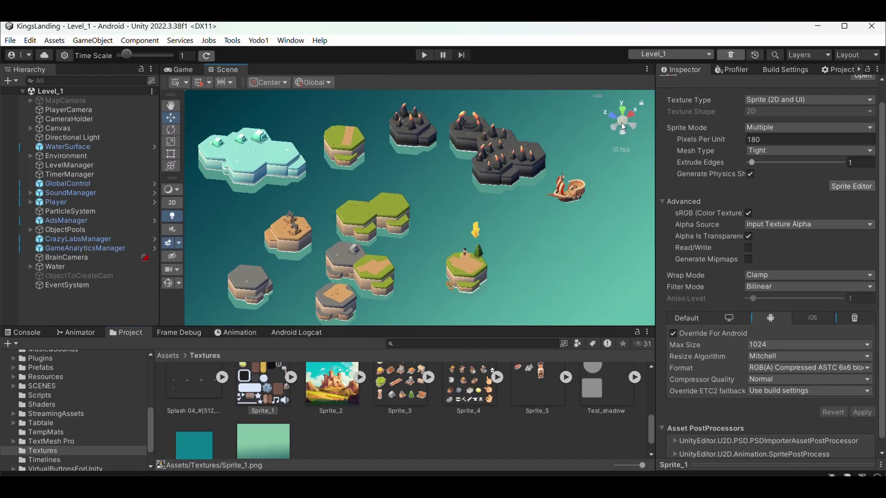
left_click(623, 121)
left_click_drag(530, 184, 477, 170, "alt")
- Select the BlackRocks group and scroll its Inspector to the Mesh Combiner settings
left_click(480, 168)
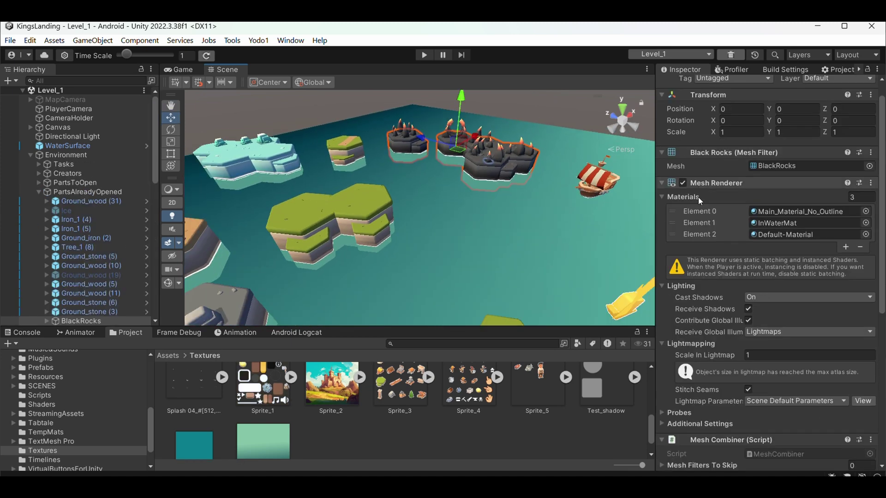
scroll(664, 189, "down", 10)
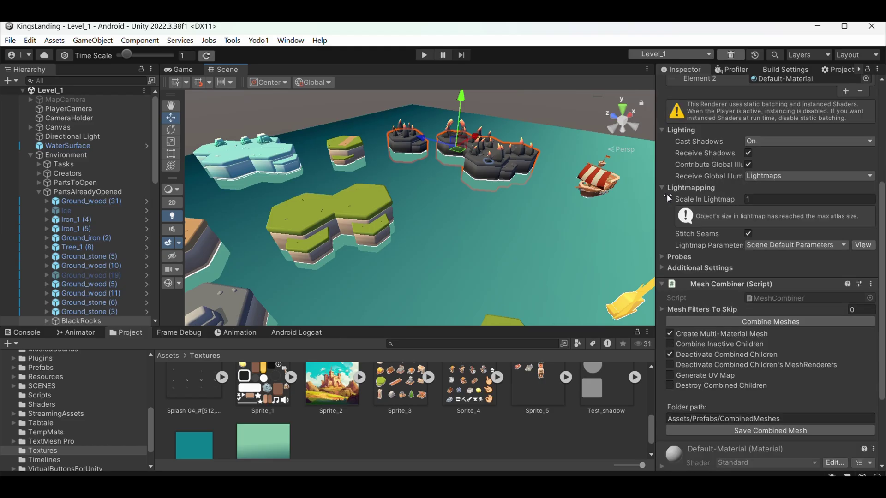
scroll(670, 192, "down", 2)
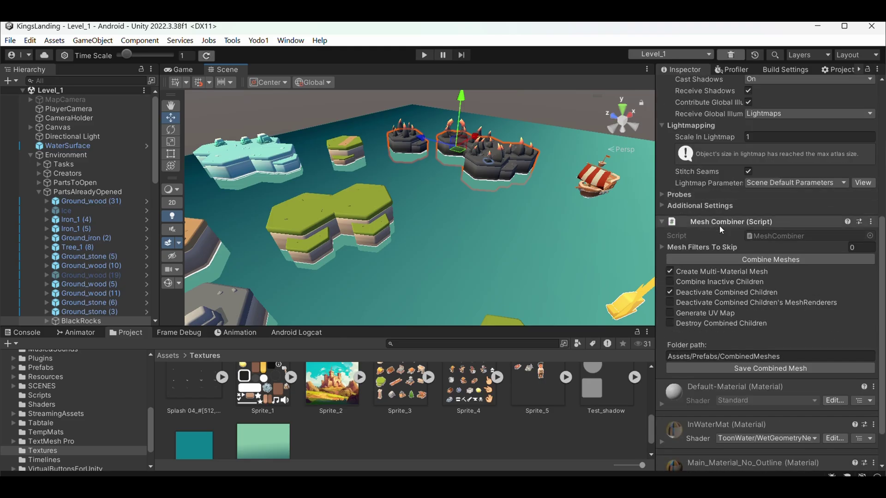
scroll(719, 265, "down", 2)
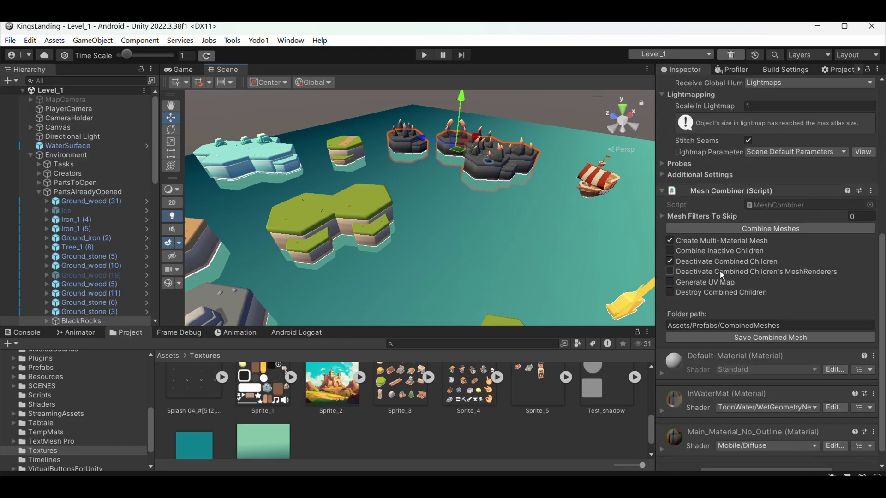
scroll(90, 266, "down", 3)
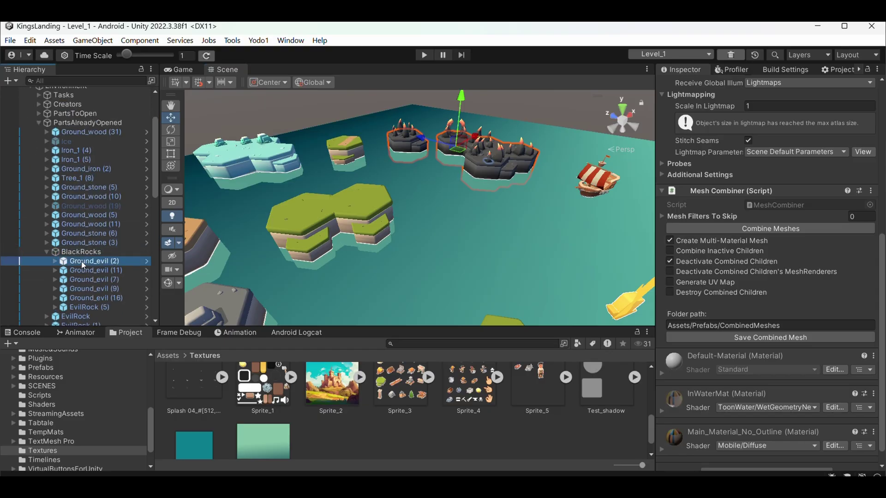
- Frame Ground_evil (2) in the scene, then expand Ground_evil (11) and select a child
double_click(81, 261)
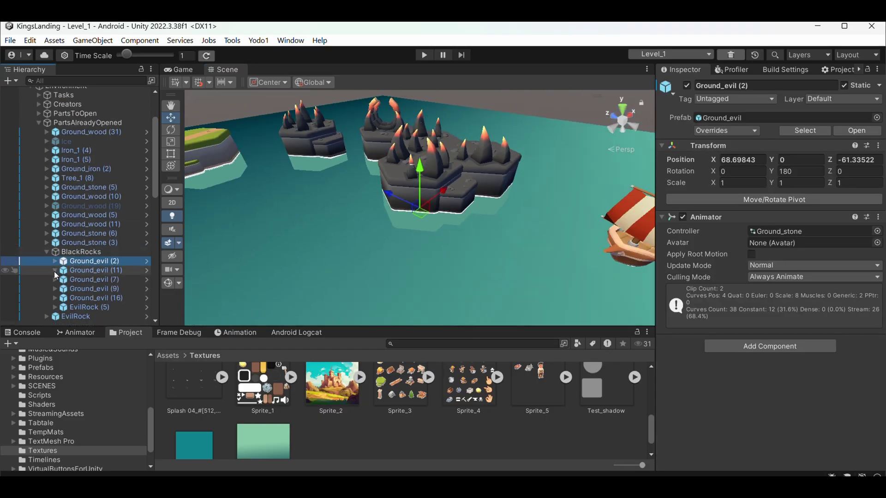
left_click(54, 271)
left_click(82, 280)
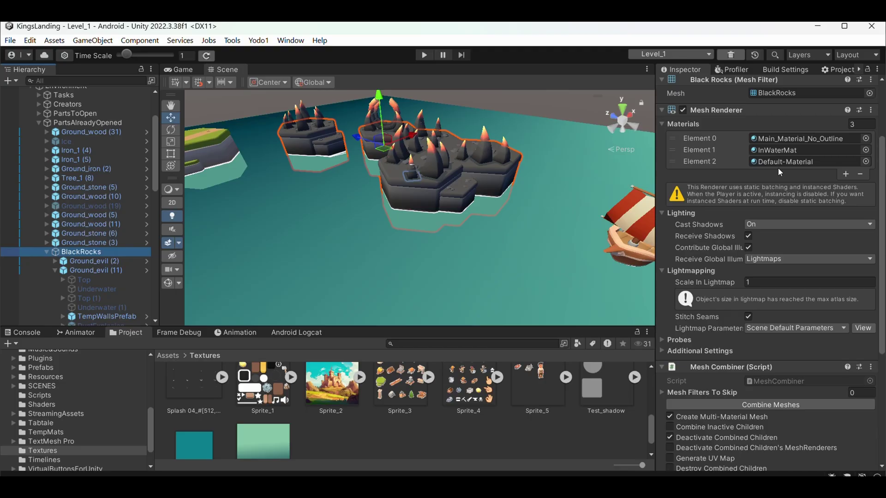
scroll(777, 168, "down", 5)
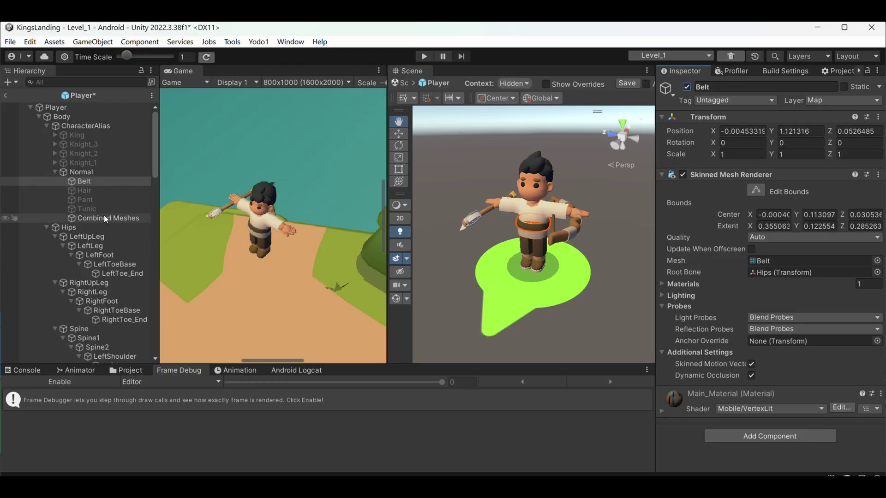
- Replace Belt, Hair, Pant and Tunic with the Combined Meshes object and save the prefab
left_click(105, 218)
left_click(687, 88)
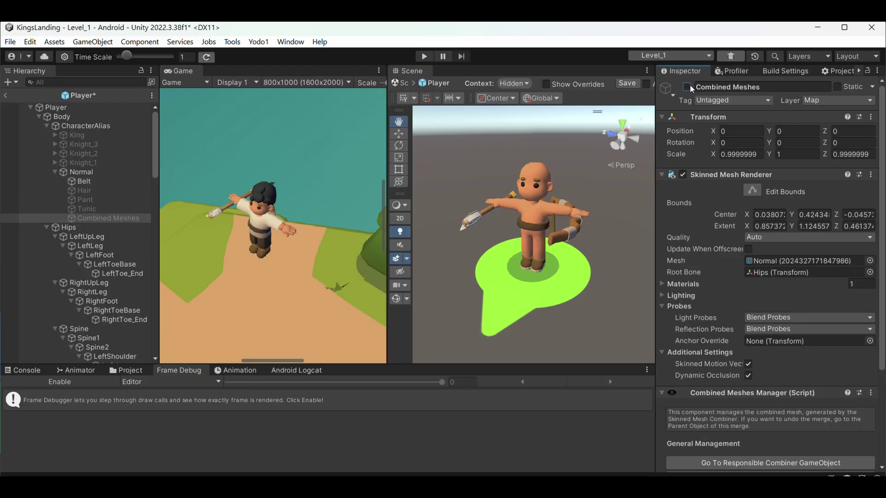
left_click(687, 87)
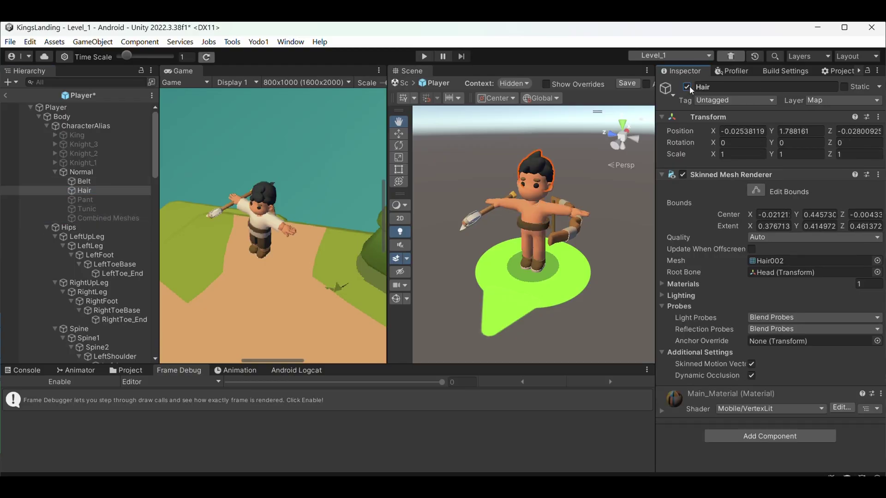
left_click(98, 209, "shift")
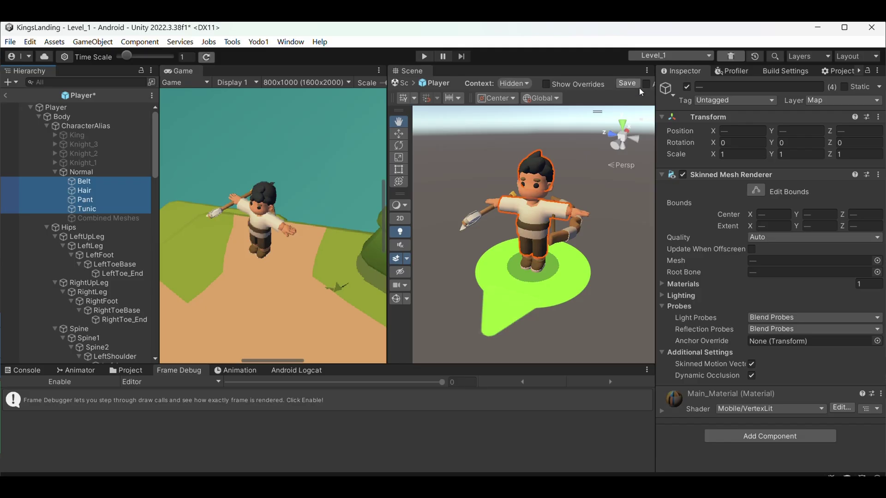
left_click(687, 88)
left_click(106, 218)
left_click(687, 87)
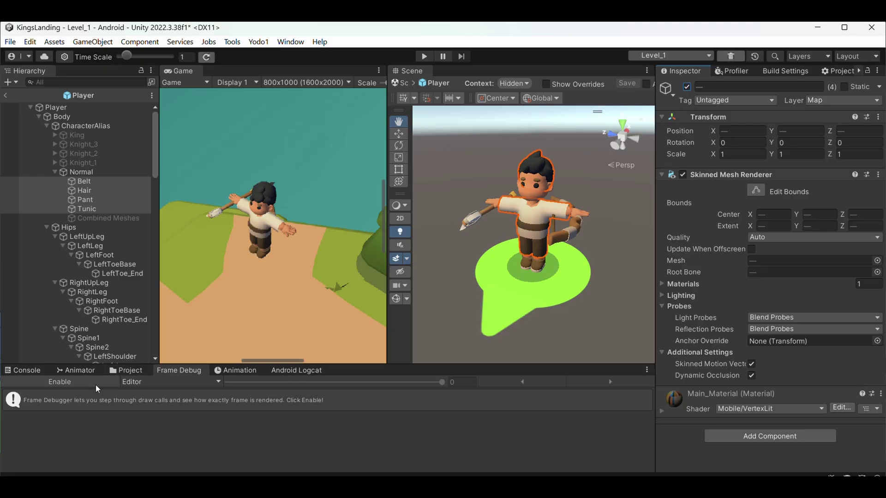
- Step through Frame Debugger draw calls comparing separate clothing parts against the Combined Meshes renderer
left_click(95, 384)
left_click_drag(443, 383, 306, 383)
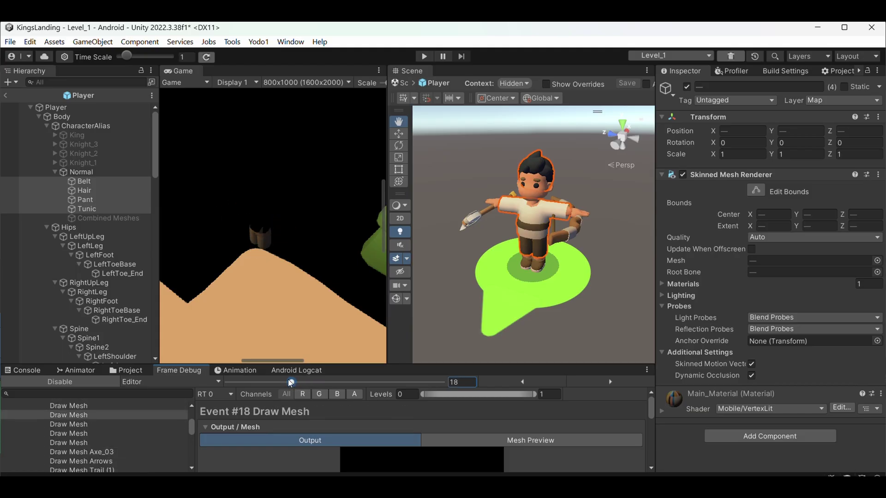
left_click(687, 88)
left_click(105, 219)
left_click(687, 87)
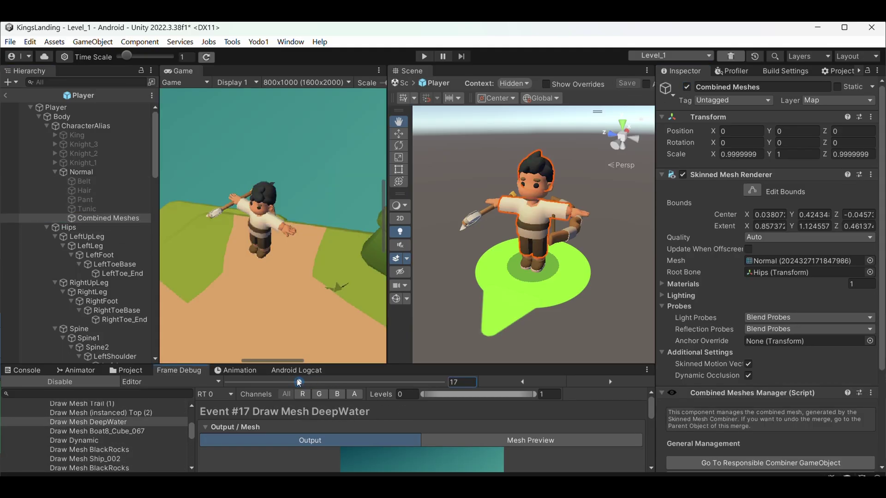
left_click_drag(299, 382, 293, 384)
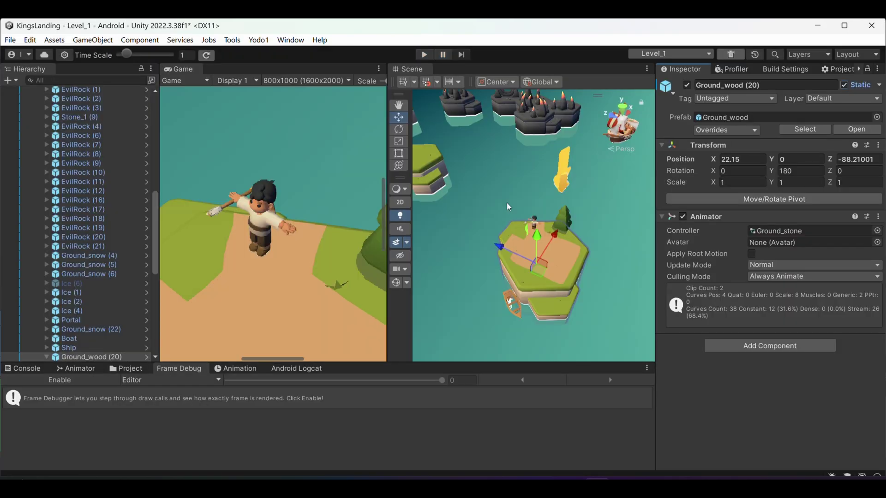
- Toggle Static on the wooden hex island, then dismiss the static flags dialog unchanged
left_click(482, 193)
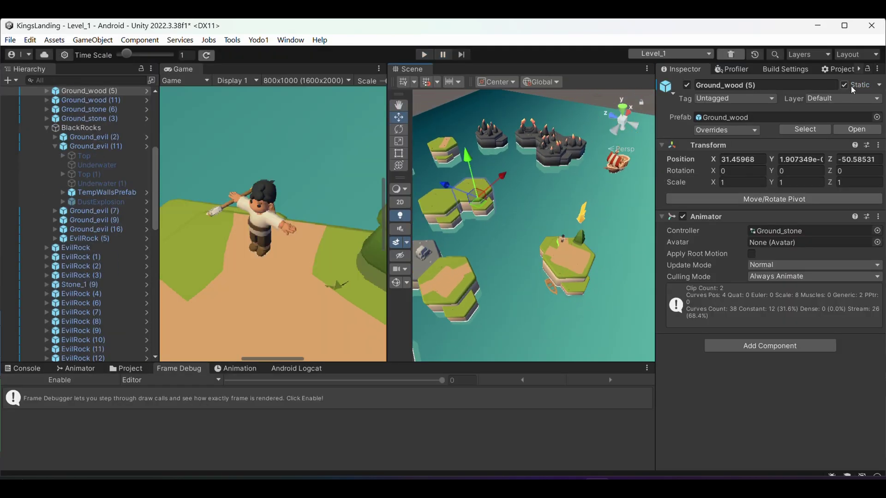
left_click(849, 84)
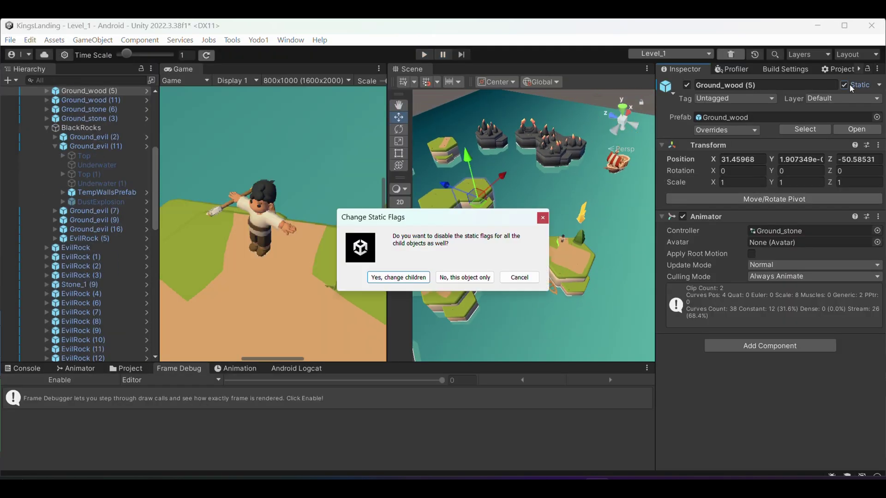
left_click(540, 217)
middle_click_drag(530, 233, 512, 229)
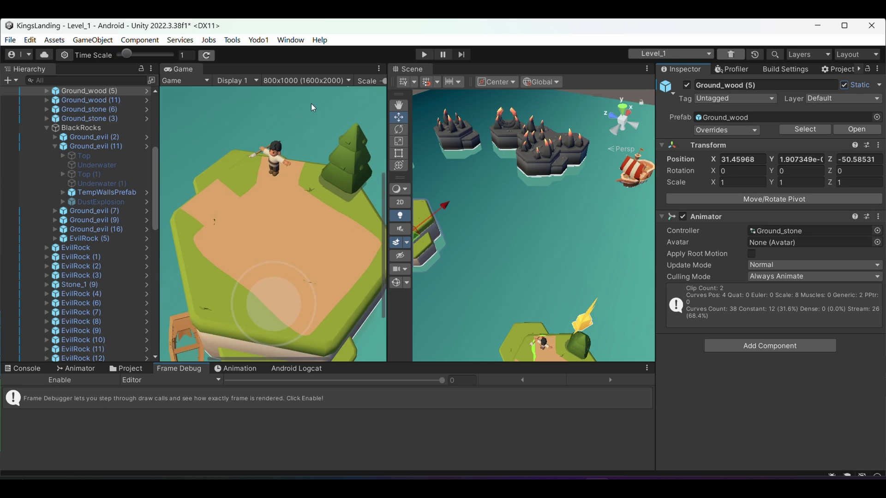
- Enable the Frame Debugger, enter Play mode and step through Level_1's draw calls
left_click(110, 381)
mouse_move(442, 380)
left_mouse_down()
mouse_move(325, 381)
mouse_move(419, 381)
left_mouse_up()
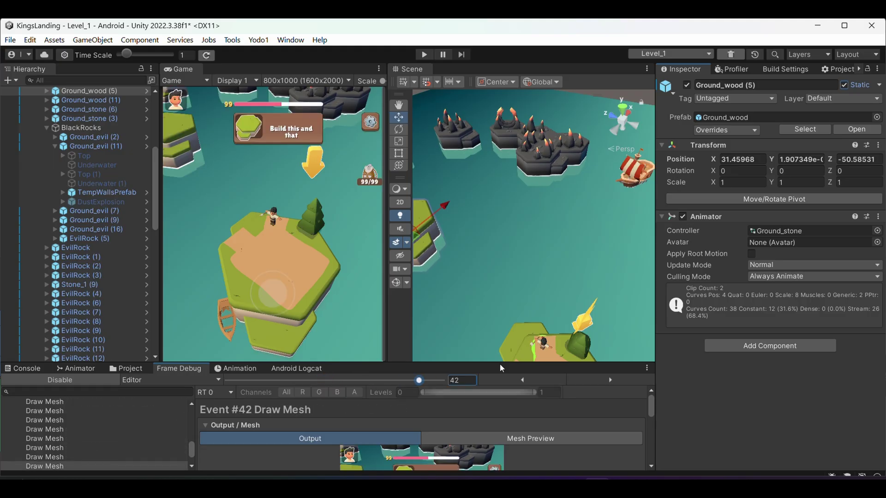
left_click(422, 55)
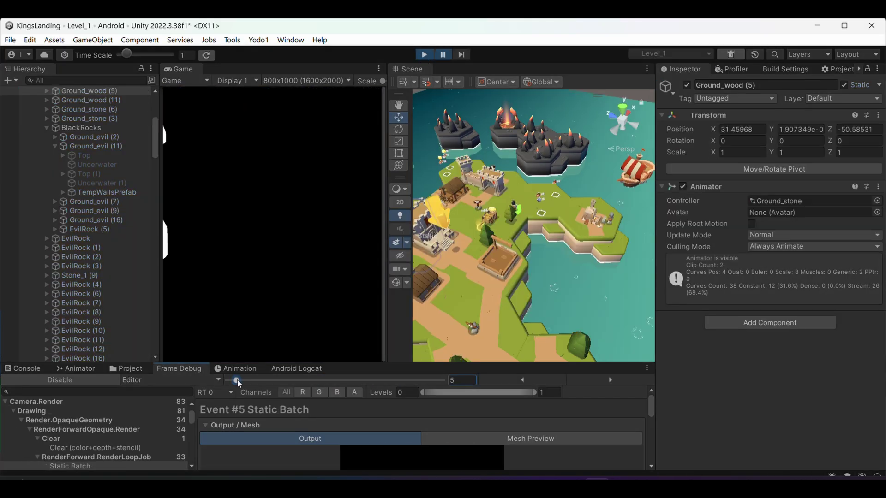
left_click_drag(237, 380, 325, 353)
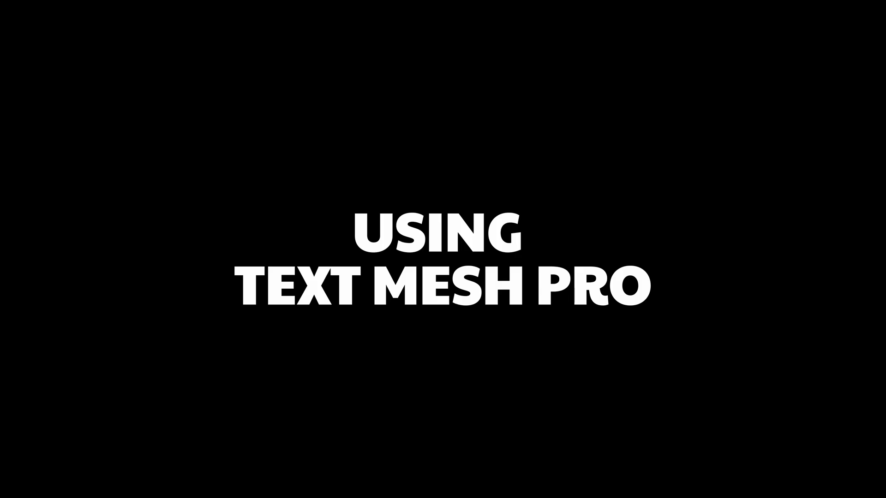
- Expand Holder in the Hierarchy and frame the UPGRADES title Text (11) to confirm it's TextMeshPro
mouse_move(362, 382)
left_mouse_down()
mouse_move(337, 382)
mouse_move(363, 381)
left_mouse_up()
scroll(56, 286, "down", 4)
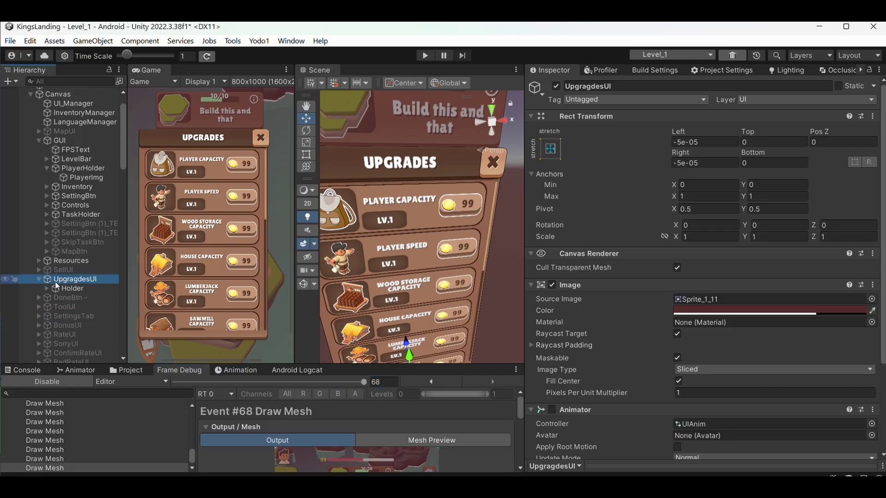
left_click(47, 276)
double_click(87, 247)
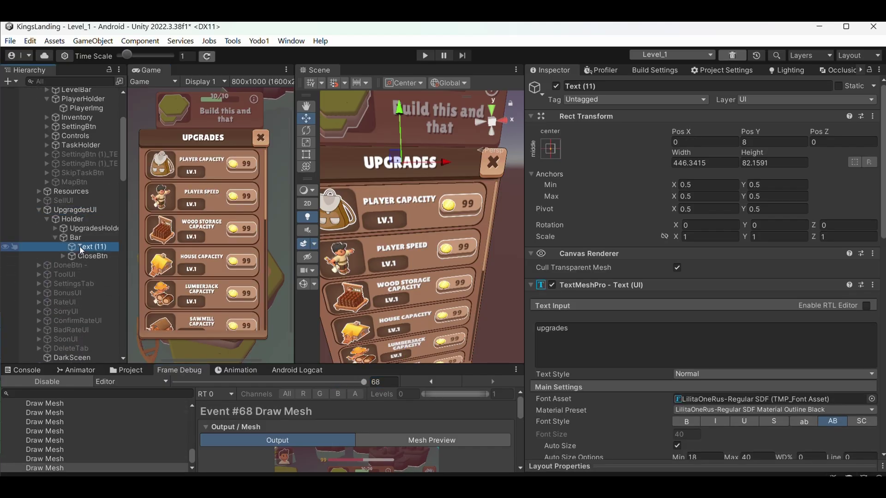
scroll(645, 258, "down", 1)
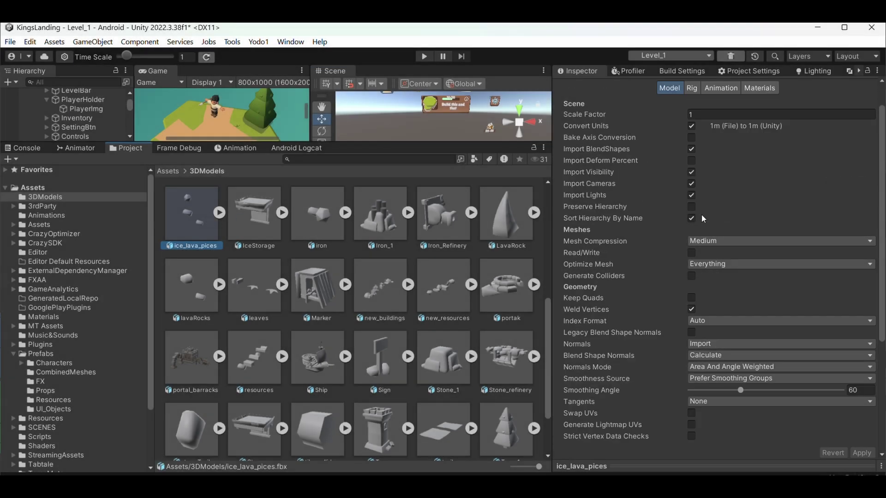
left_click(712, 238)
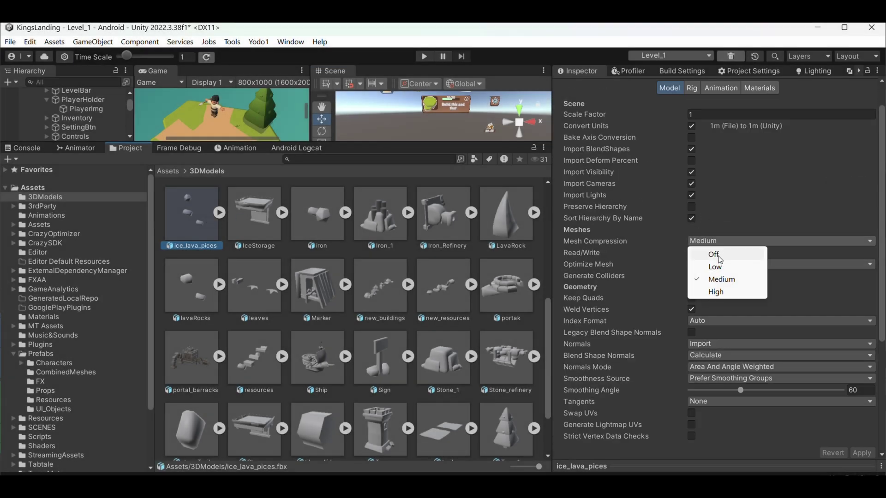
left_click(718, 277)
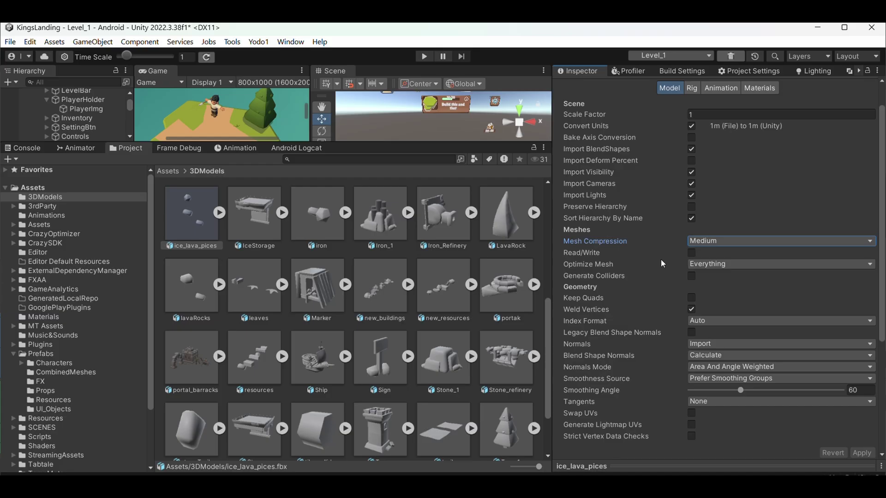
scroll(662, 263, "down", 2)
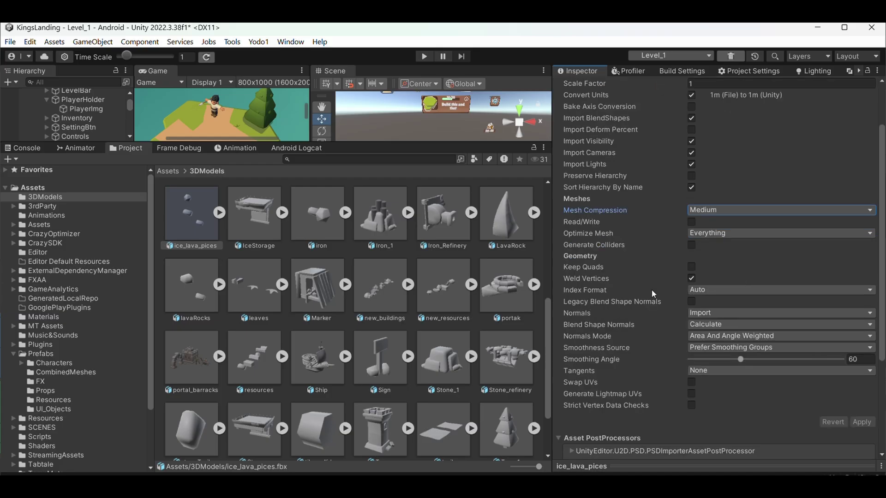
scroll(651, 290, "down", 2)
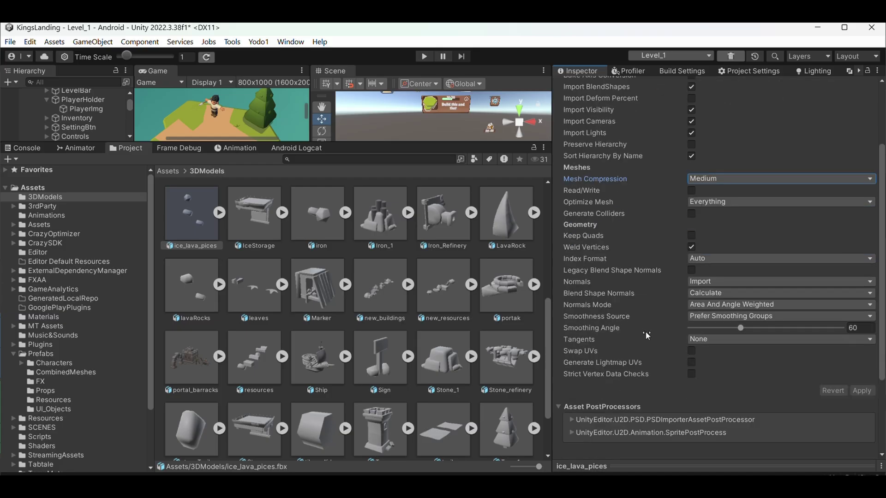
left_click(709, 202)
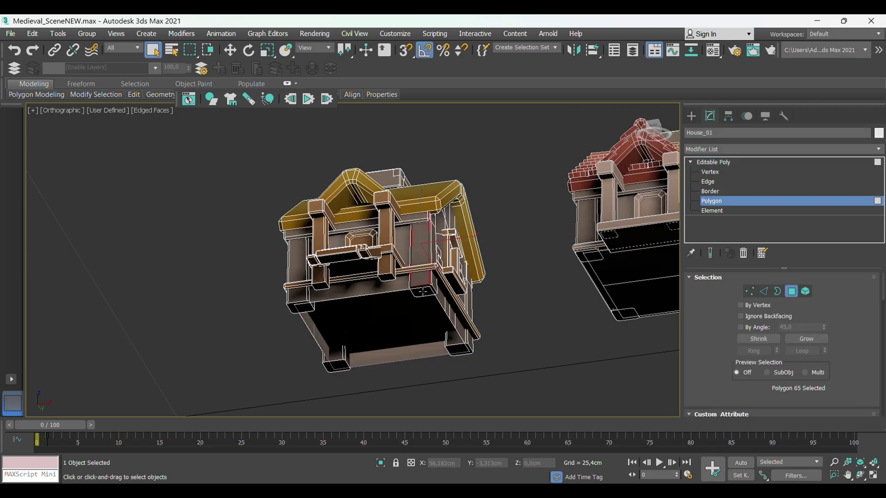
- Switch the viewport to the Standard preset and select House_01's four underside faces
left_click(107, 110)
left_click(147, 154)
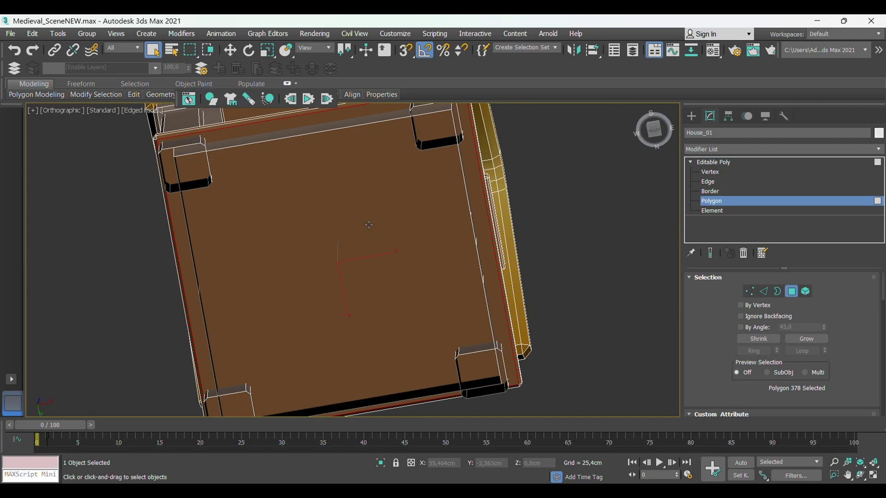
middle_click_drag(363, 225, 376, 313, "alt")
left_click(376, 312)
left_click(291, 365, "ctrl")
middle_click_drag(291, 365, 229, 328, "alt")
left_click(233, 392, "ctrl")
left_click(229, 328, "ctrl")
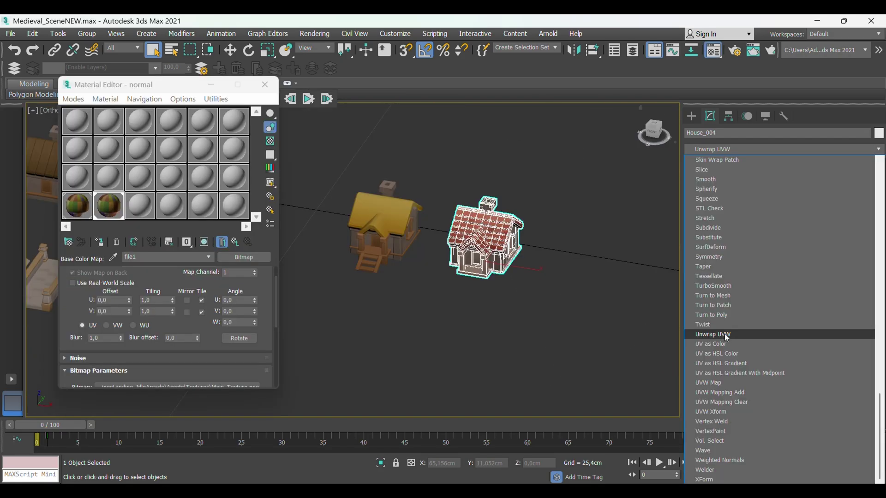
- Add Unwrap UVW to House_004 and check its UVs on the palette texture in the UV Editor
left_click(720, 336)
left_click(790, 402)
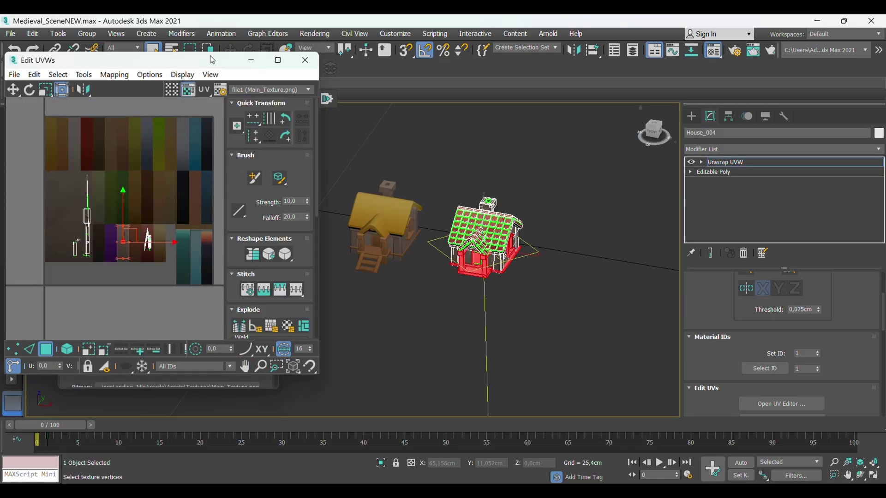
left_click_drag(138, 60, 344, 74)
middle_click_drag(360, 206, 324, 202)
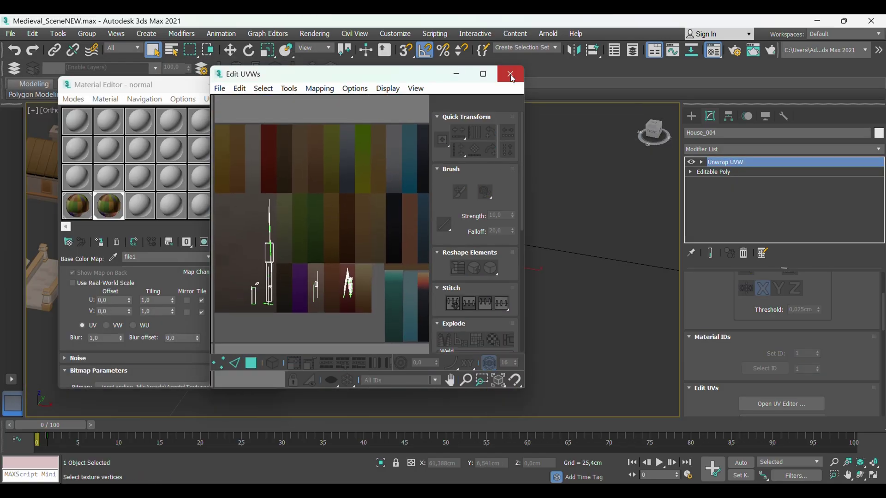
left_click(511, 73)
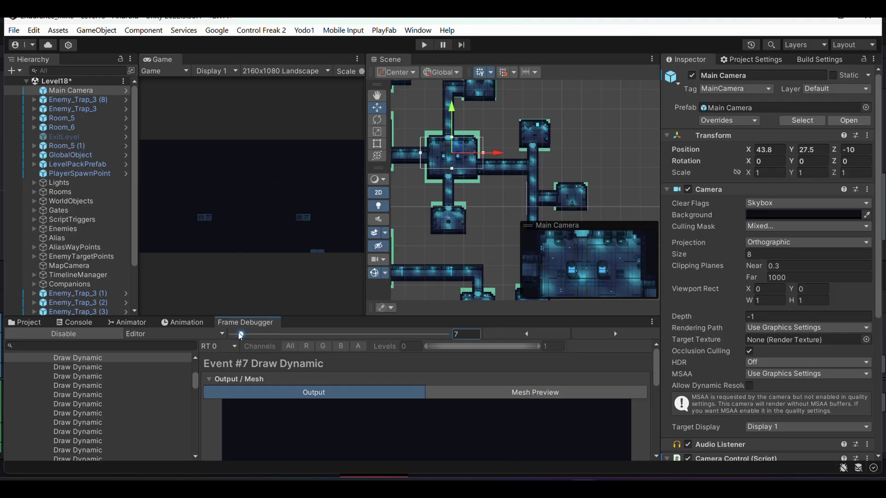
left_click_drag(240, 334, 446, 334)
scroll(456, 147, "up", 10)
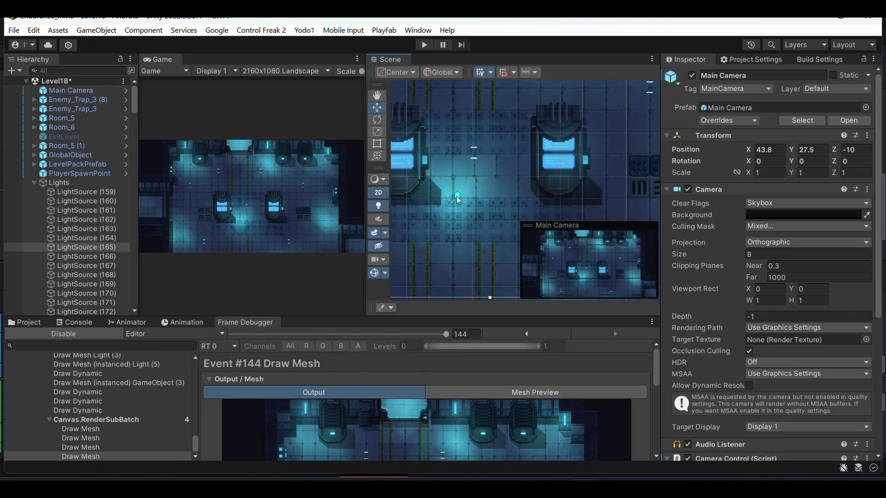
- Select all LongLamp2 lamp objects to show their 198 overlapping light ranges
left_click(457, 198)
scroll(414, 211, "down", 3)
scroll(88, 203, "down", 6)
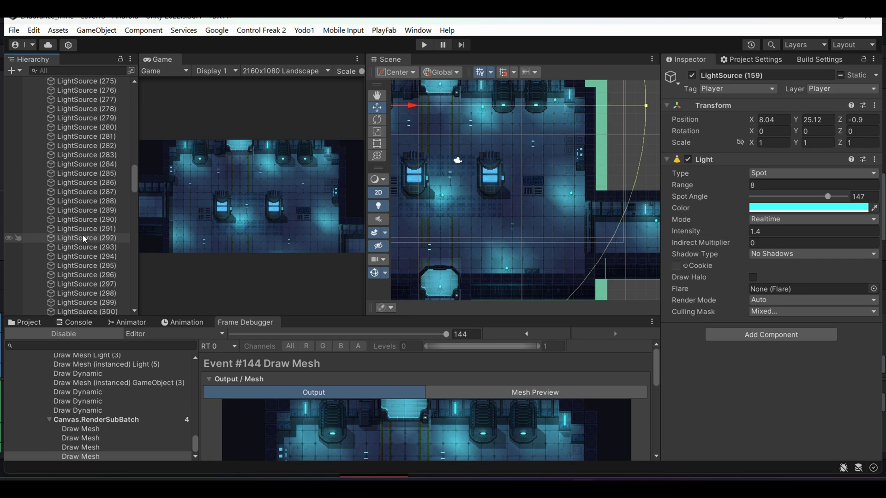
scroll(88, 221, "down", 5)
left_click(81, 280, "shift")
scroll(525, 182, "down", 5)
scroll(525, 182, "down", 8)
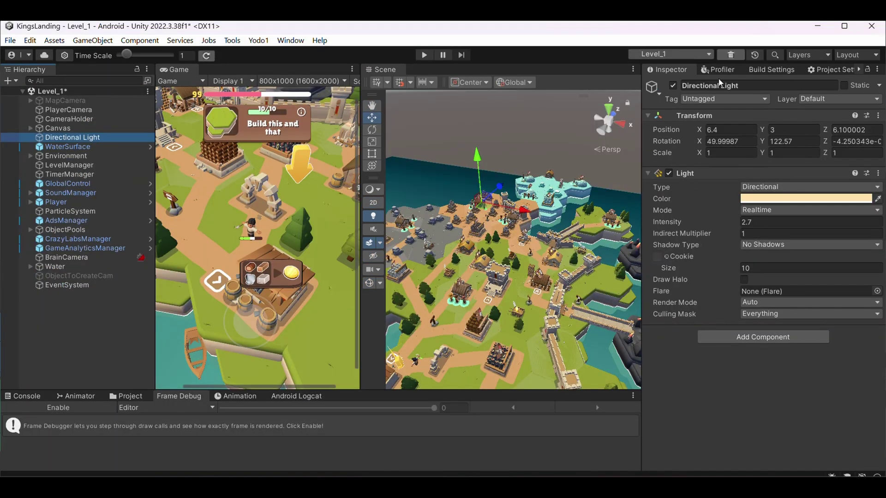
- Toggle KingsLanding's Directional Light off and on twice to compare the lighting
left_click(673, 85)
left_click(673, 86)
left_click(673, 85)
left_click(673, 85)
left_click(673, 86)
left_click(673, 85)
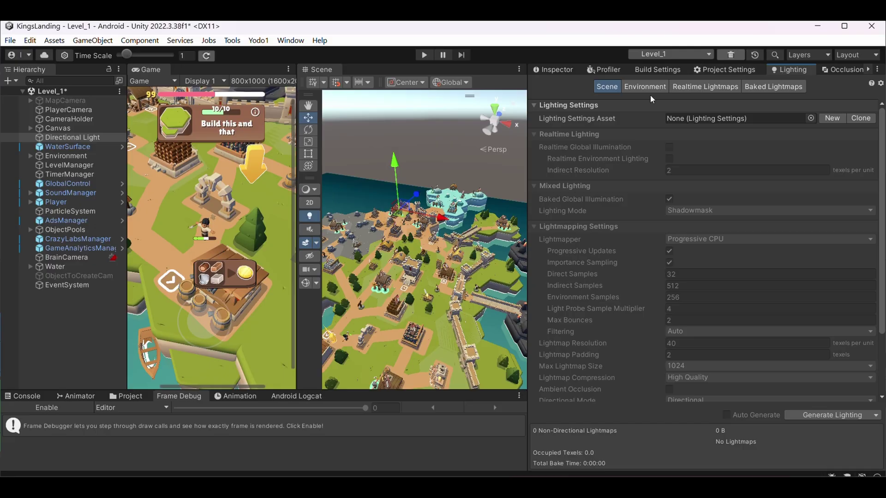
- Open the Lighting window's Environment settings and preview the Ambient Color picker
left_click(644, 87)
left_click(680, 184)
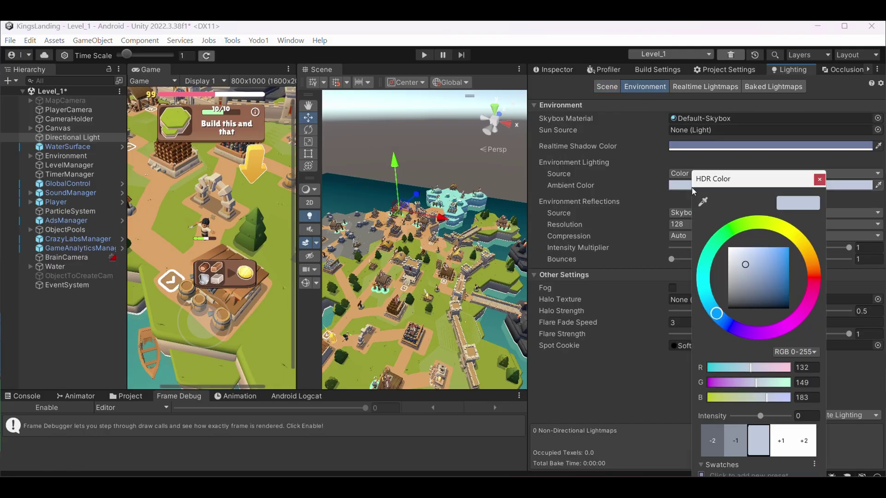
left_click(708, 323)
left_click(819, 180)
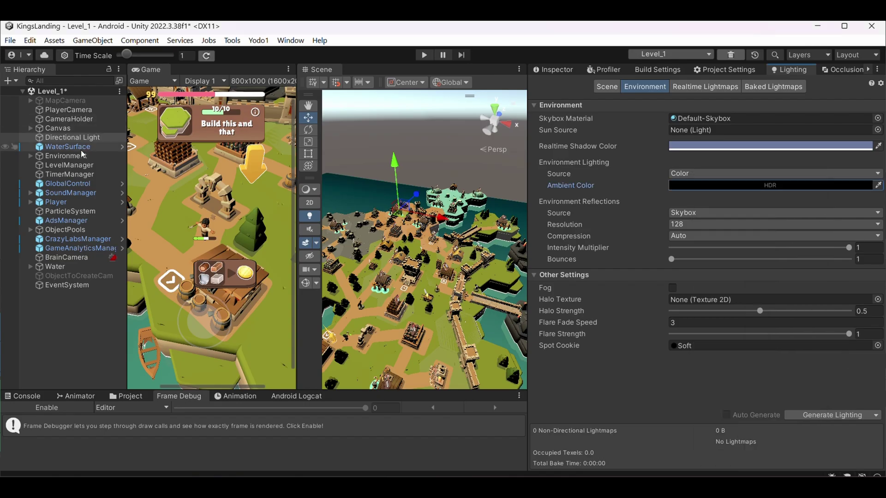
- Switch the Directional Light off and back on in the Inspector
left_click(553, 69)
left_click(558, 86)
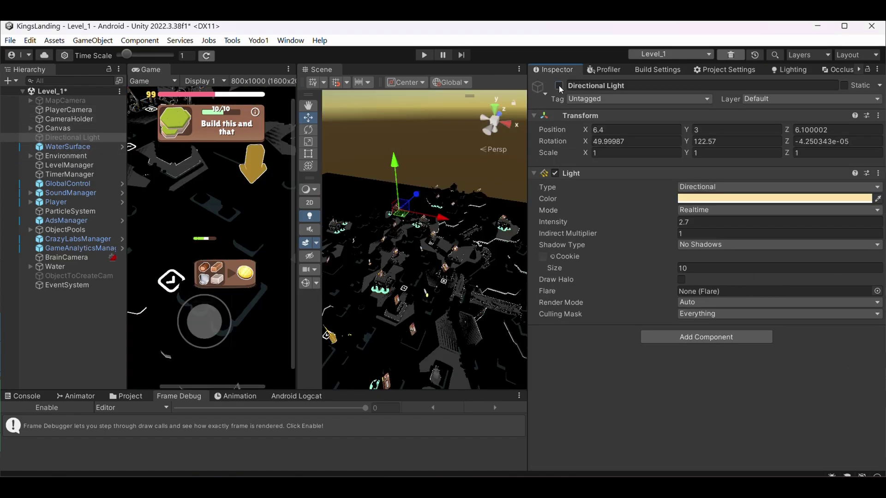
left_click(559, 85)
- Brighten the environment Ambient Color to light grey in the HDR picker
left_click(789, 69)
left_click(779, 185)
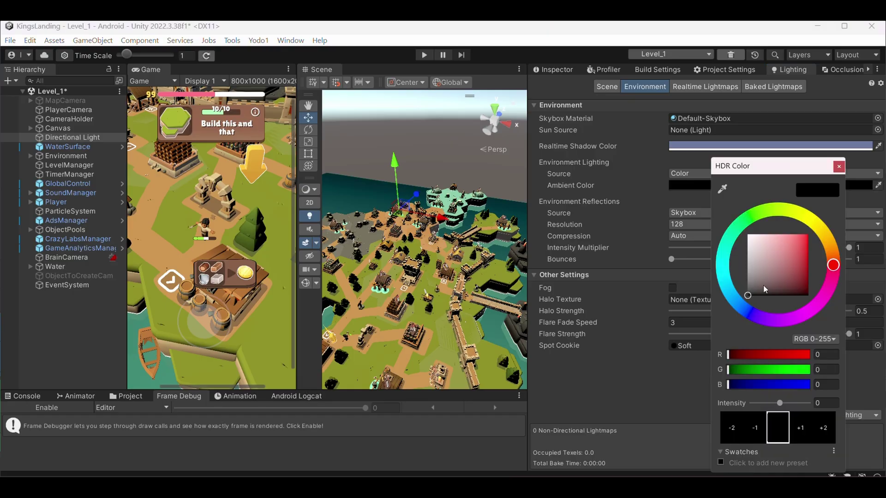
left_click_drag(737, 303, 767, 243)
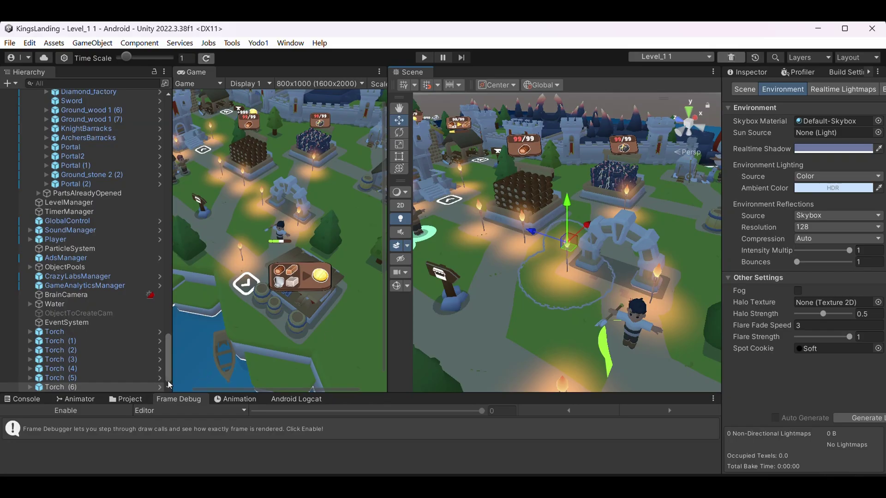
- Inspect the Torch prefab's NightLight object from a side view
left_click(160, 386)
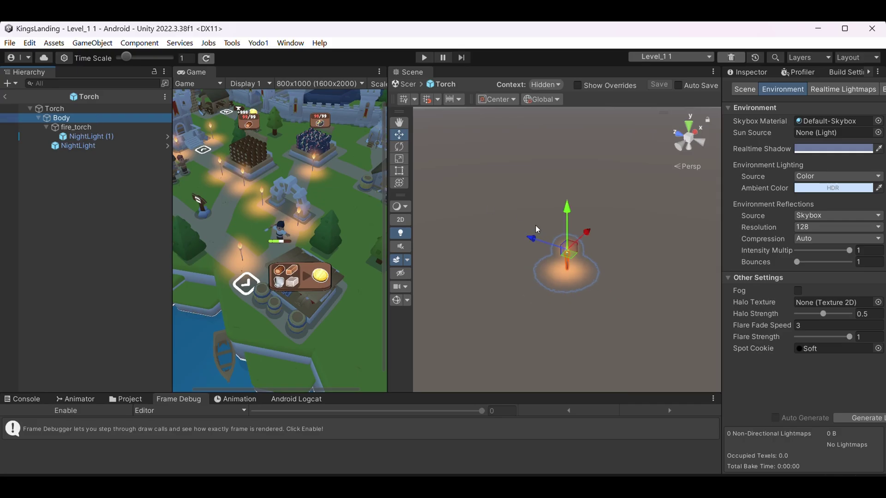
left_click_drag(535, 224, 609, 323, "alt")
left_click(611, 325)
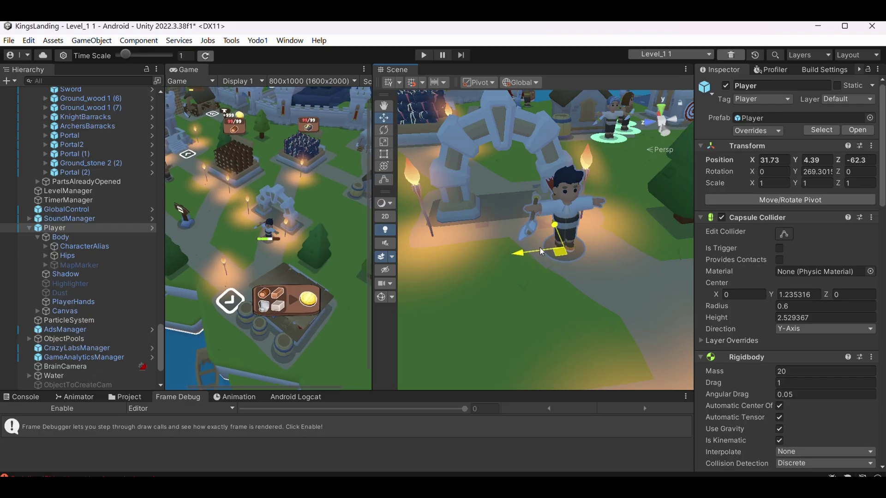
- Duplicate the player's Shadow sprite twice, offsetting each copy beside the original
key("f")
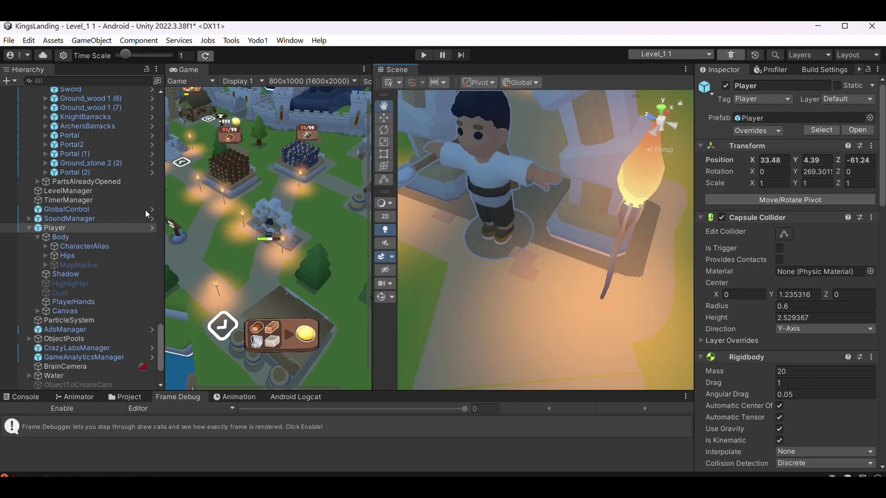
left_click(125, 190)
left_click(65, 274)
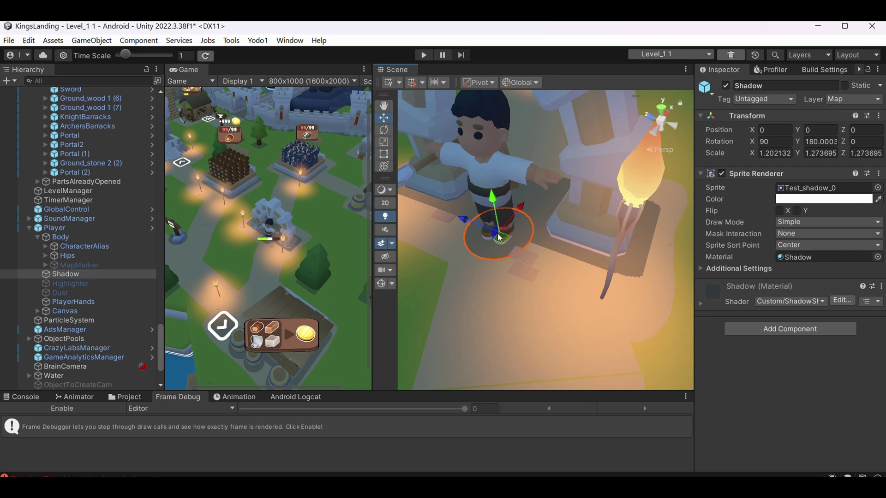
key("ctrl+d")
left_click_drag(495, 232, 537, 315)
middle_click_drag(571, 260, 578, 225)
key("ctrl+d")
left_click_drag(566, 305, 524, 312)
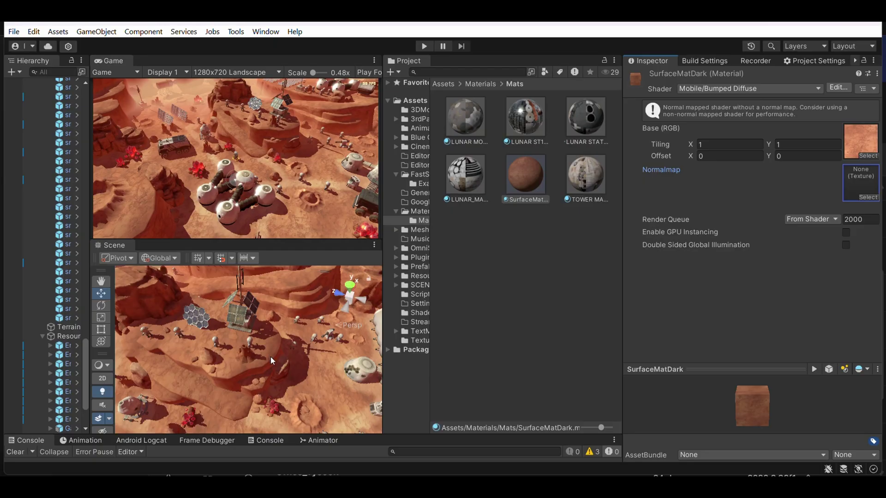
- Locate the materials of the Plato_1 plateau and the small crater object
left_click(270, 358)
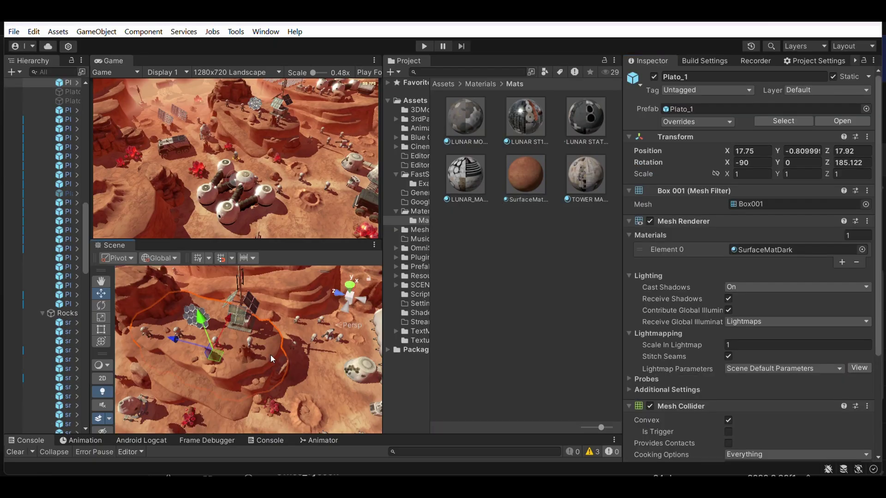
left_click(779, 250)
middle_click_drag(236, 350, 265, 302)
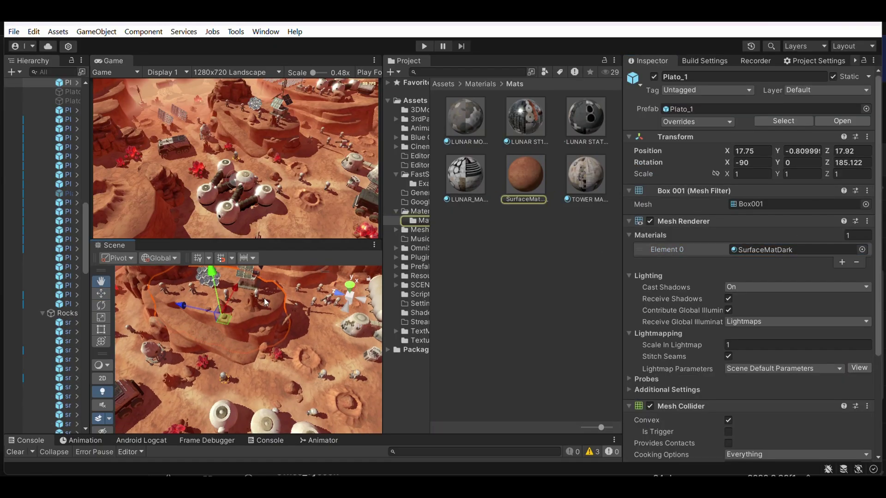
left_click(299, 363)
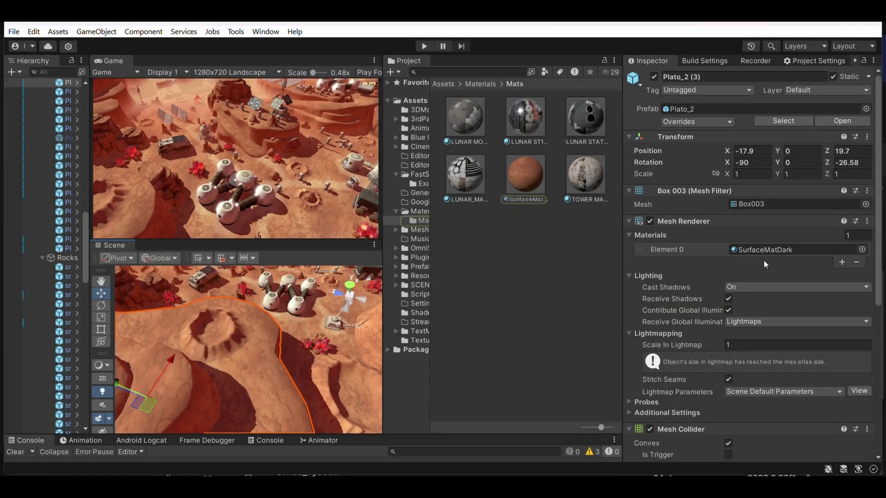
- Change the SurfaceMatDark material's shader to Mobile/Diffuse
left_click(761, 249)
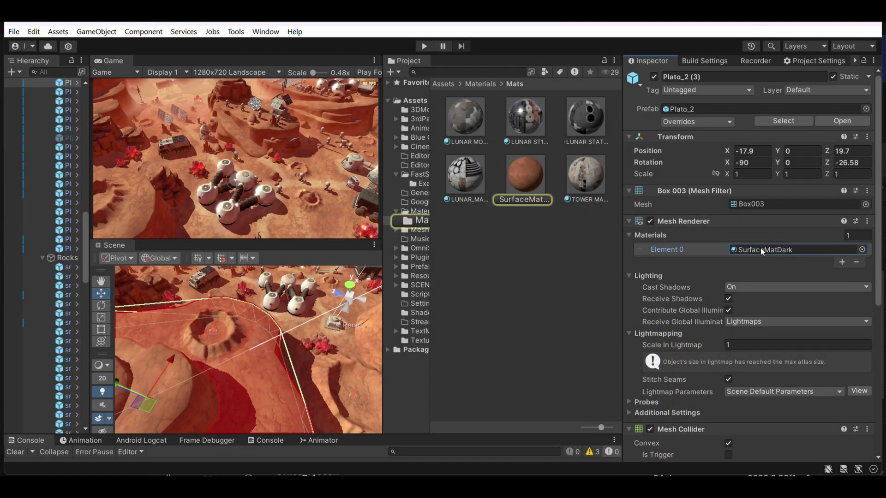
left_click(525, 182)
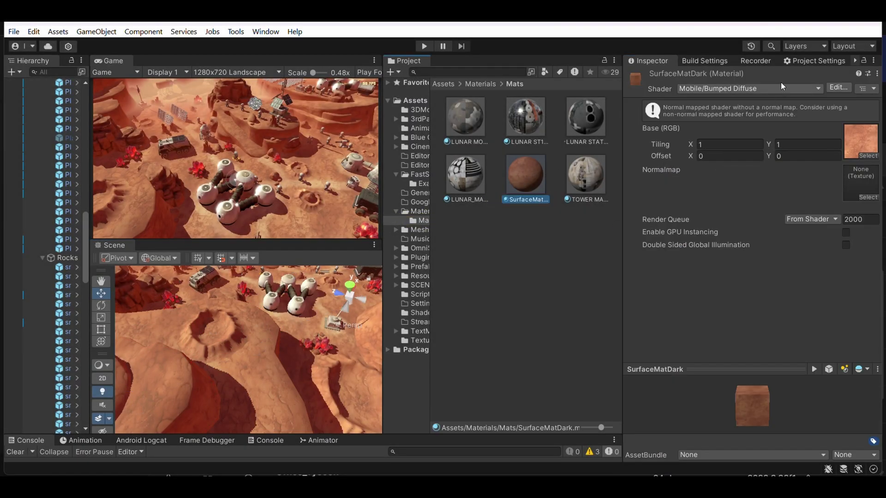
left_click(724, 90)
left_click(715, 156)
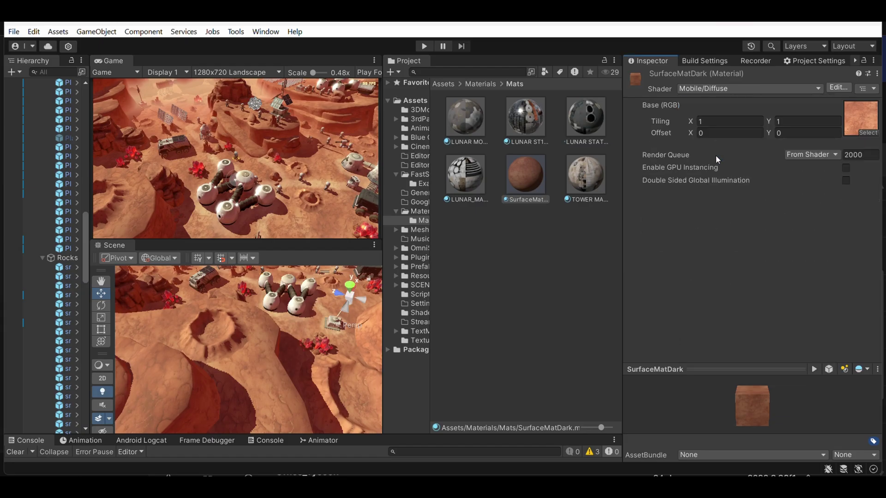
left_click(585, 174)
- Review the lunar station, LUNAR ST1 MAT and TOWER MATERIAL materials
left_click_drag(589, 131, 588, 180)
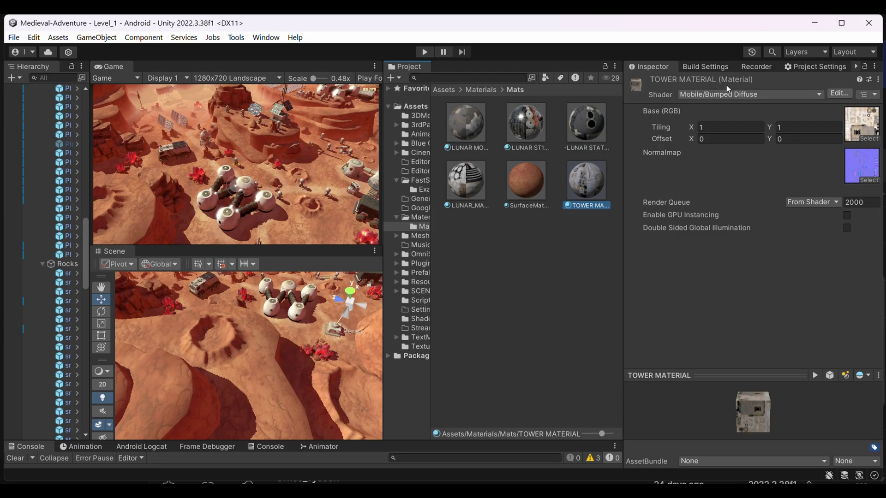
left_click(517, 129)
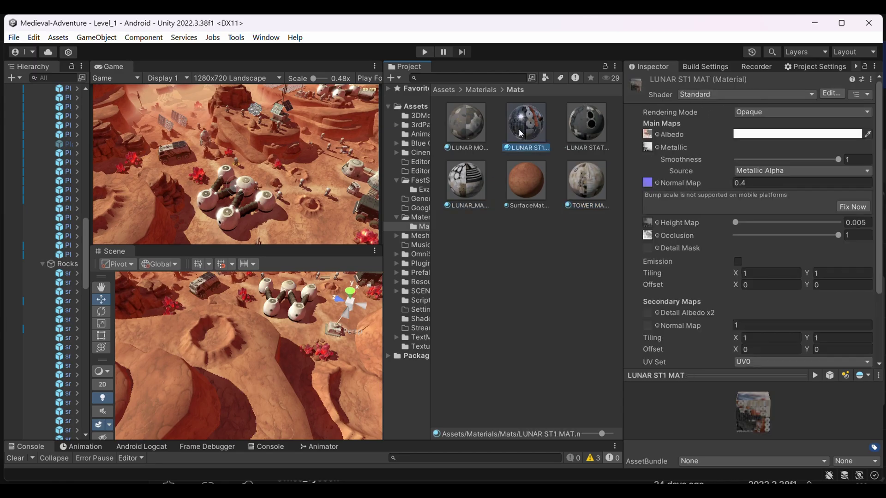
left_click(582, 187)
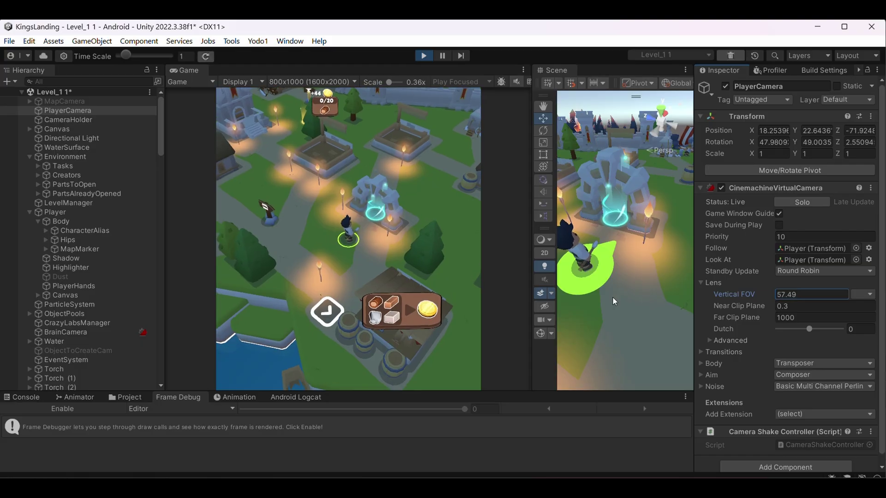
- Set PlayerCamera's Vertical FOV to 59.1, enable the Frame Debugger, and scrub back through draw calls
mouse_move(351, 284)
left_mouse_down()
mouse_move(384, 271)
mouse_move(372, 264)
mouse_move(295, 372)
mouse_move(257, 287)
left_mouse_up()
left_click(63, 409)
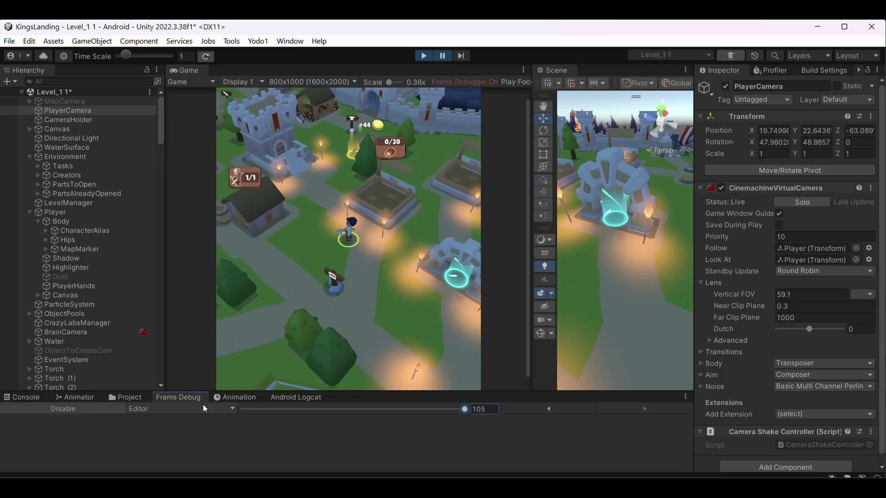
left_click_drag(414, 409, 276, 409)
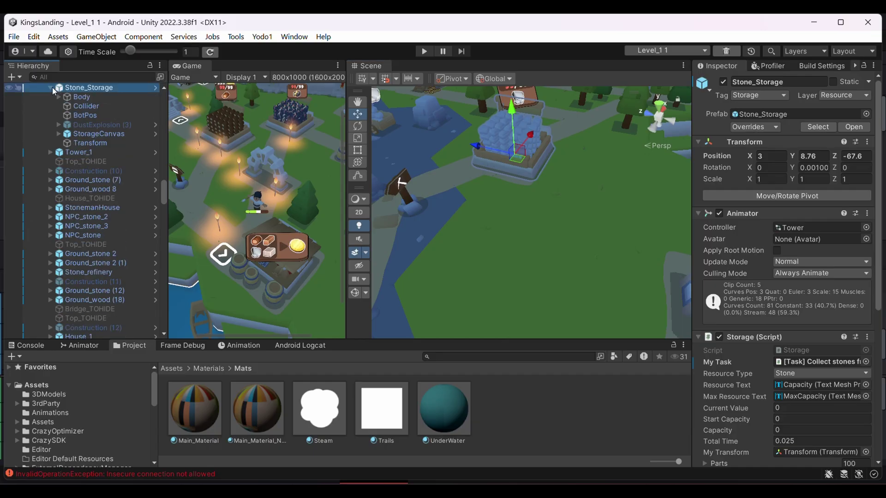
left_click(452, 202)
left_click(494, 245)
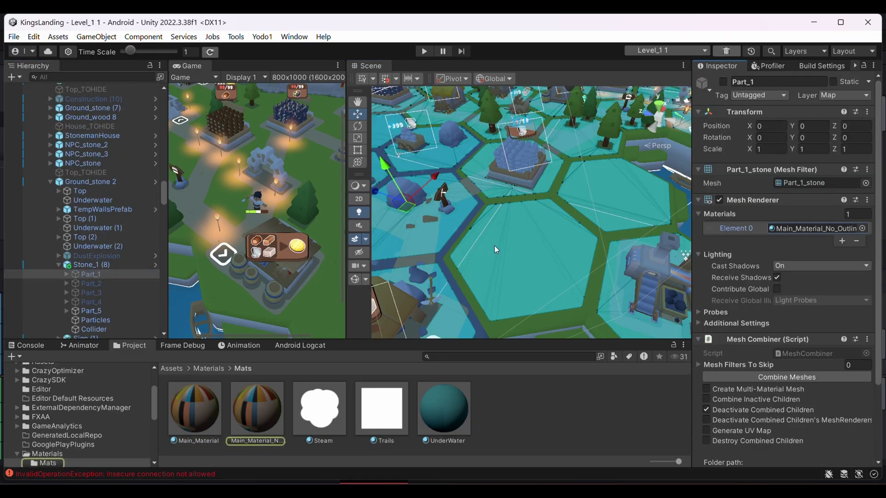
left_click(438, 178)
left_click(49, 154)
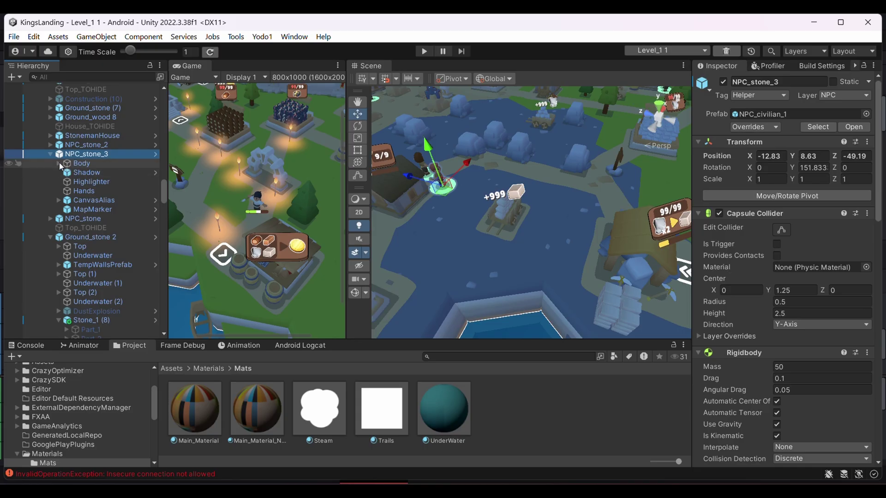
left_click(58, 163)
left_click(112, 191)
left_click(812, 292)
middle_click_drag(540, 201, 473, 287)
scroll(472, 286, "up", 5)
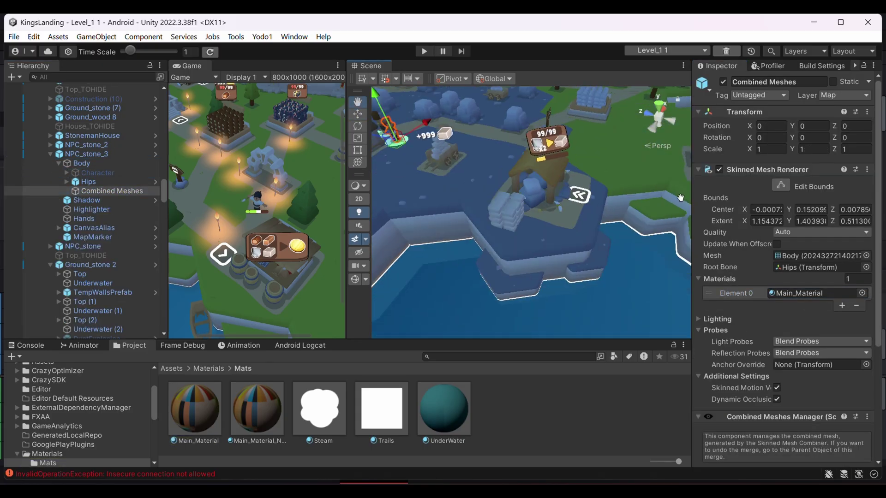
left_click(530, 190)
scroll(105, 322, "down", 5)
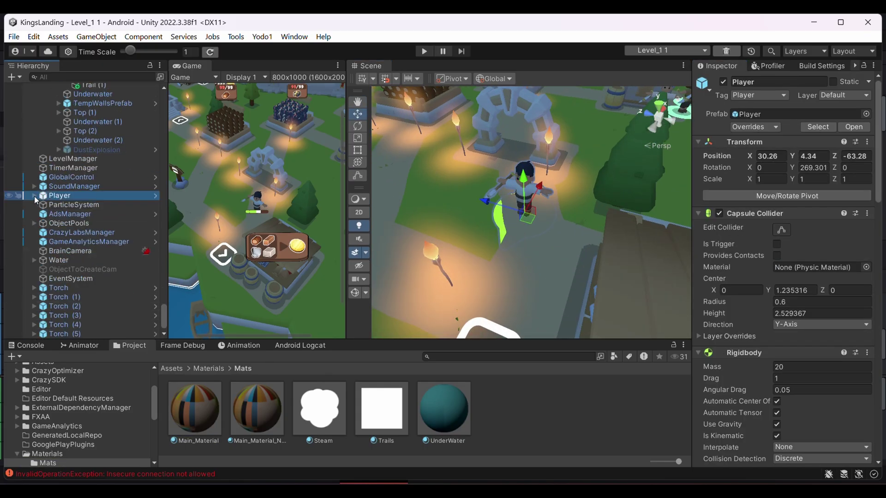
left_click(533, 207)
left_click(533, 207)
scroll(533, 207, "down", 2)
left_click(623, 184)
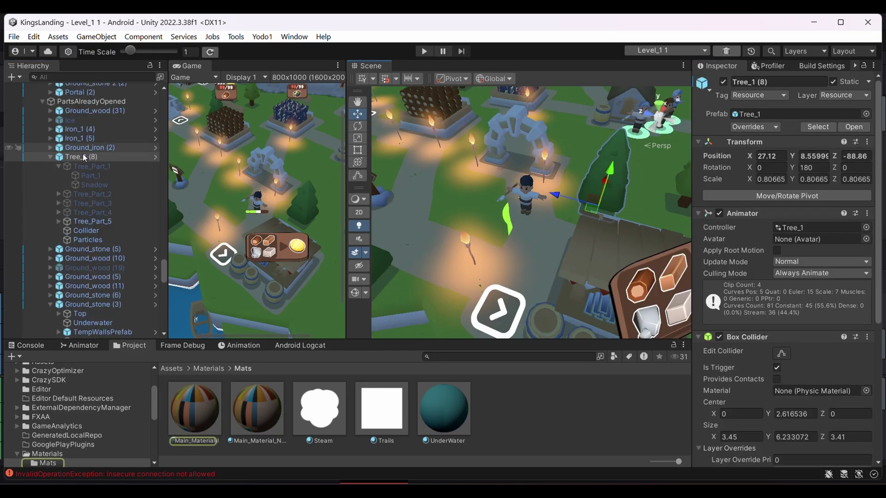
left_click(84, 176)
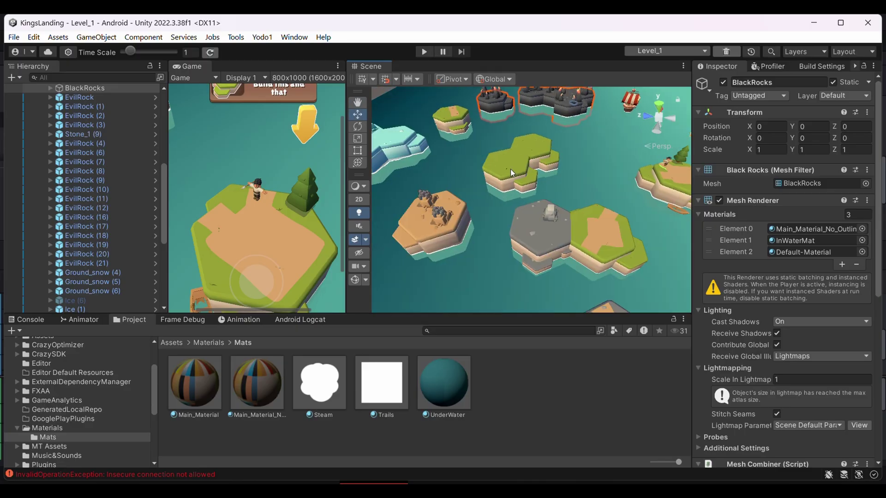
left_click(510, 169)
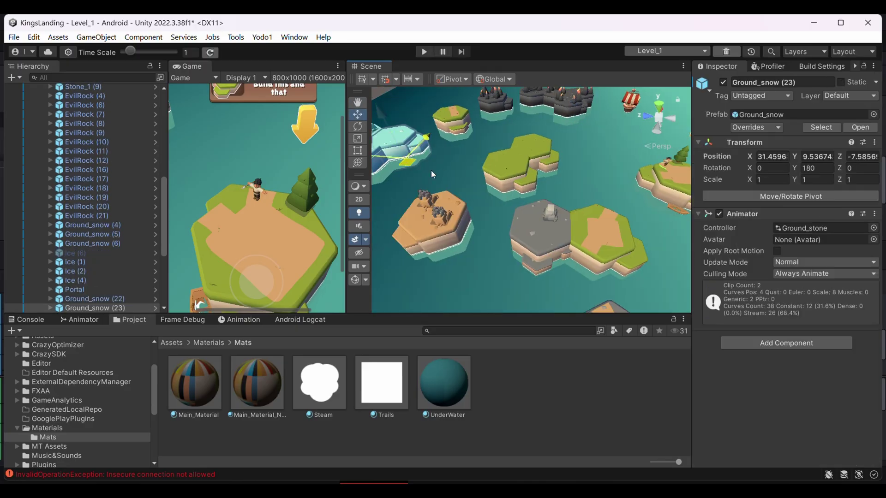
scroll(452, 206, "up", 3)
scroll(508, 211, "down", 3)
left_click(464, 269)
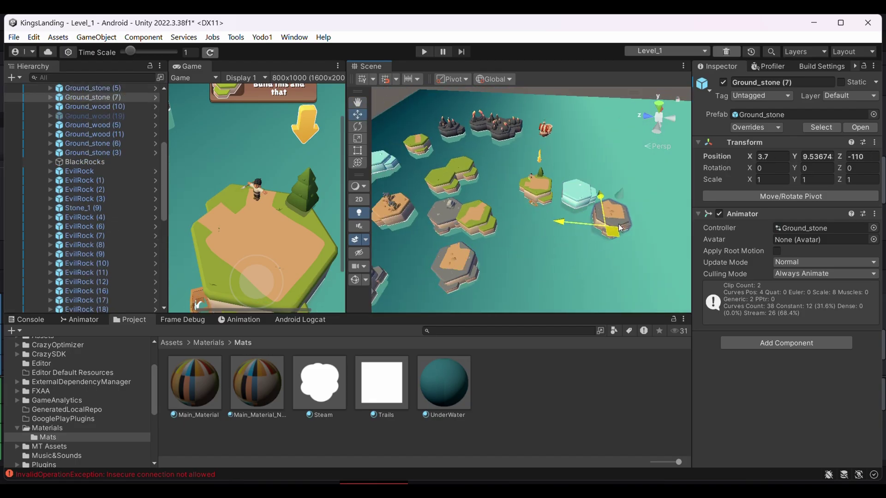
middle_click_drag(459, 221, 417, 198)
left_click(479, 115)
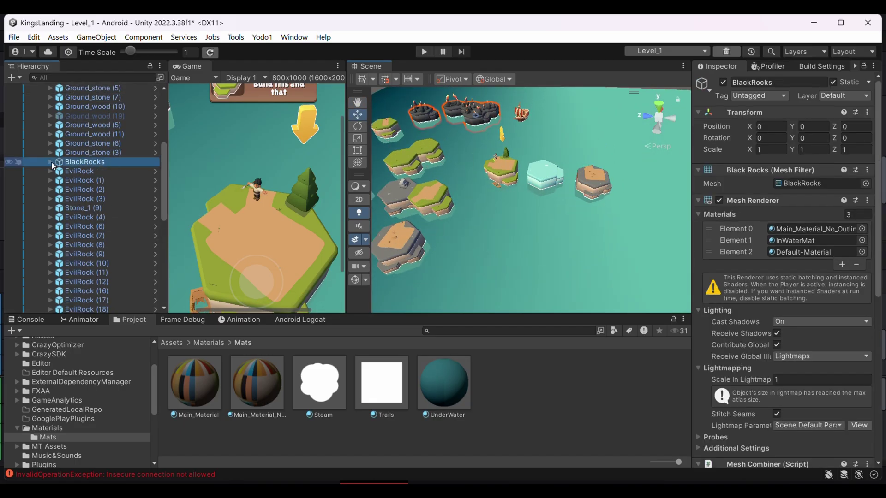
left_click(480, 116)
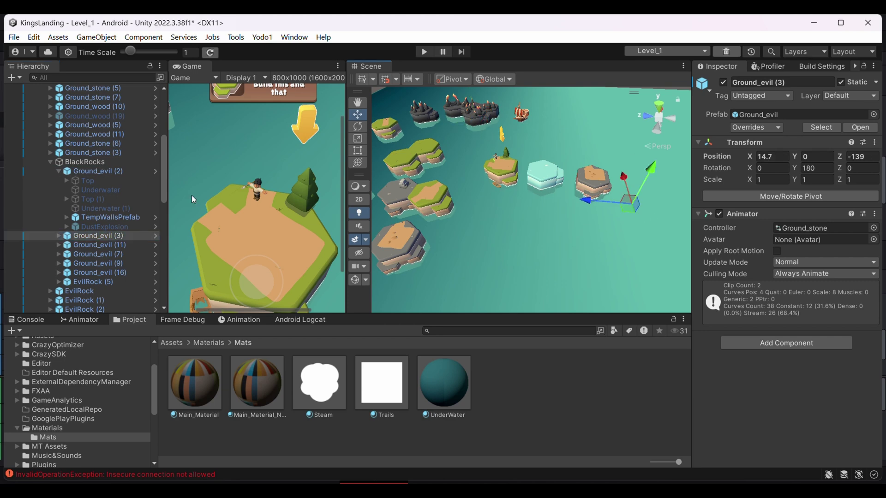
left_click(50, 162)
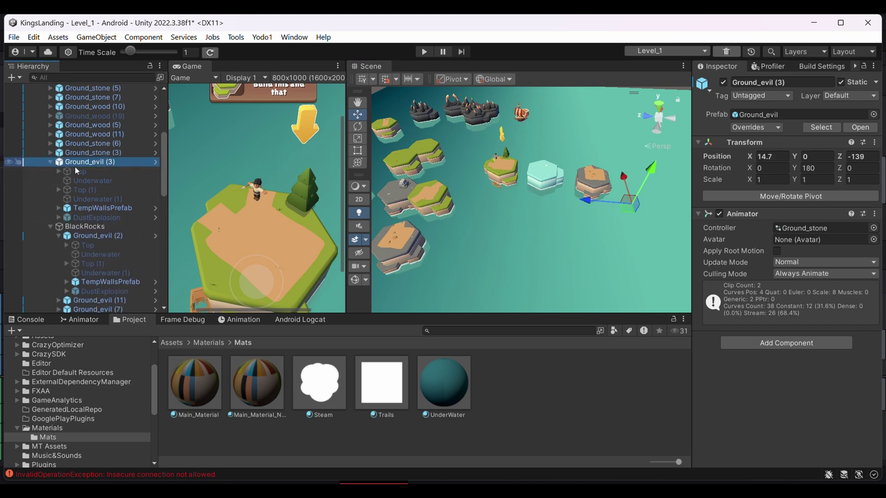
left_click(80, 171)
key("f")
key("shift+Up")
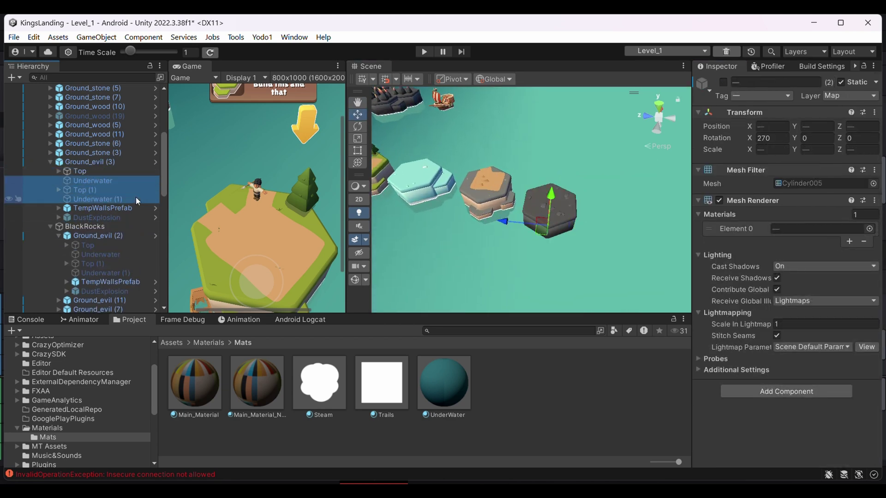
key("Up")
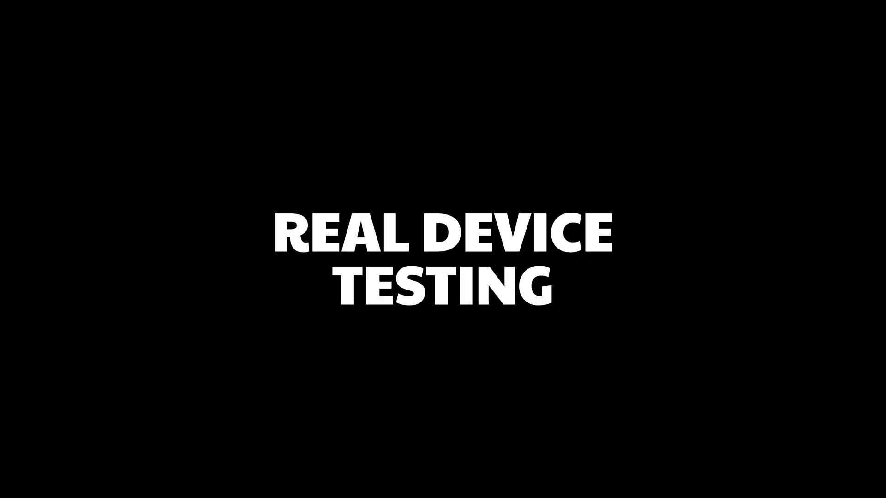